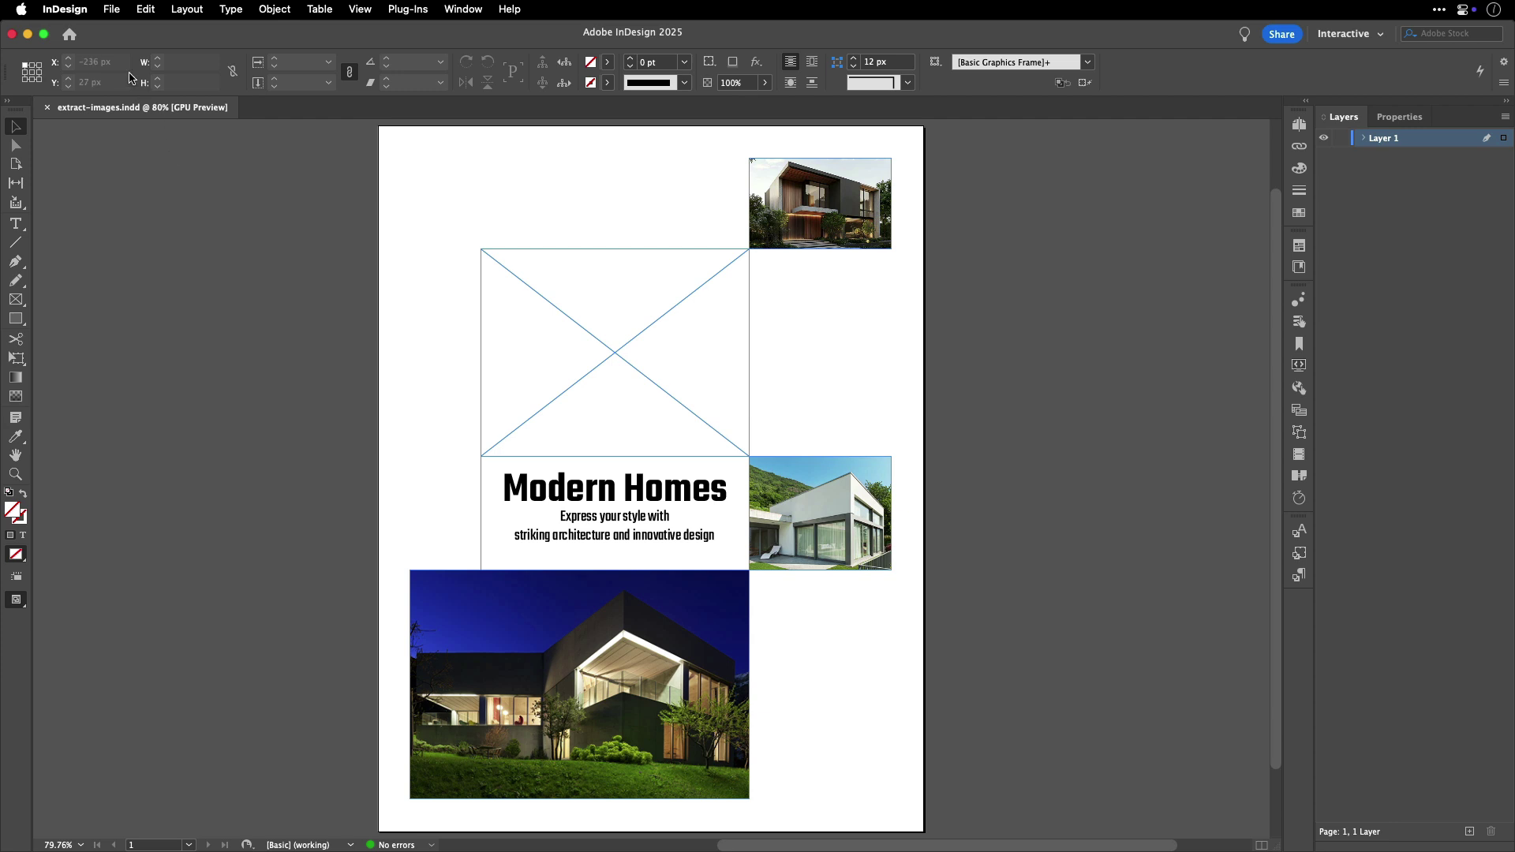
# Place house2.jpg into the empty frame on the page.
pyautogui.click(112, 10)
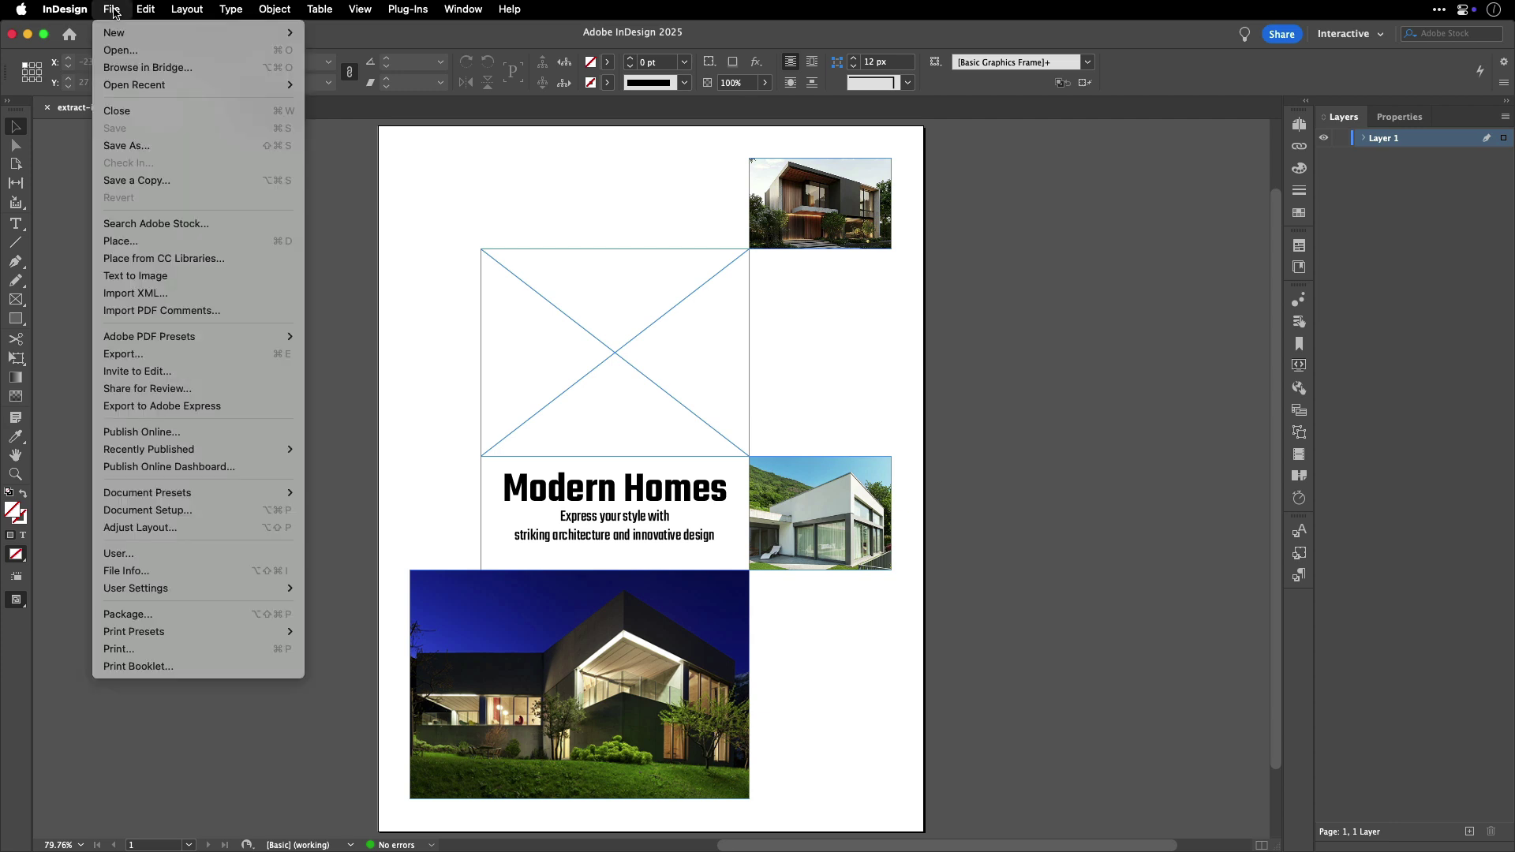
pyautogui.click(176, 241)
pyautogui.click(756, 245)
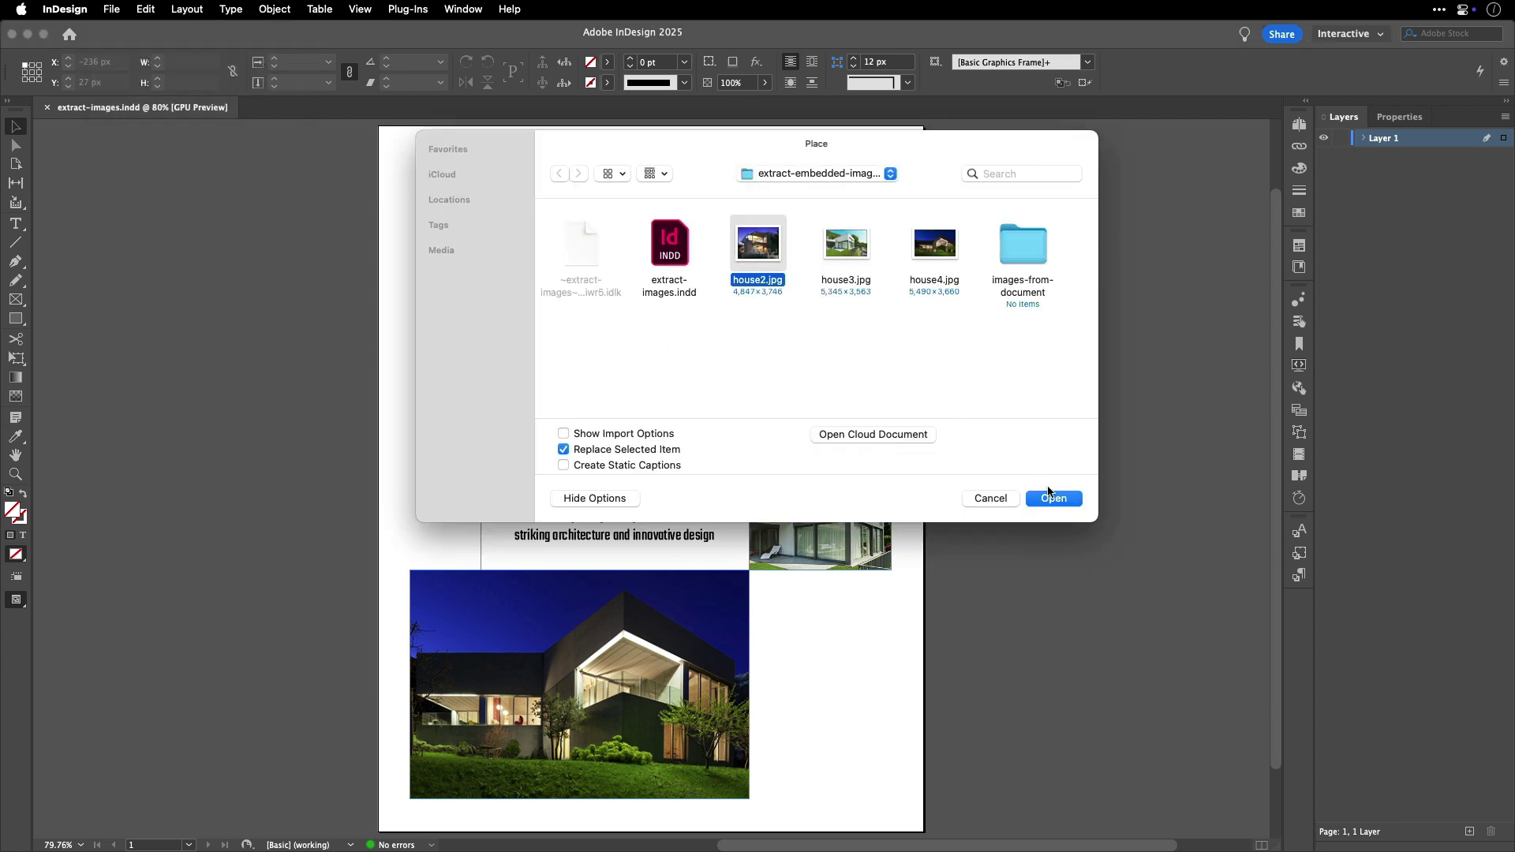
pyautogui.click(1052, 497)
pyautogui.click(527, 291)
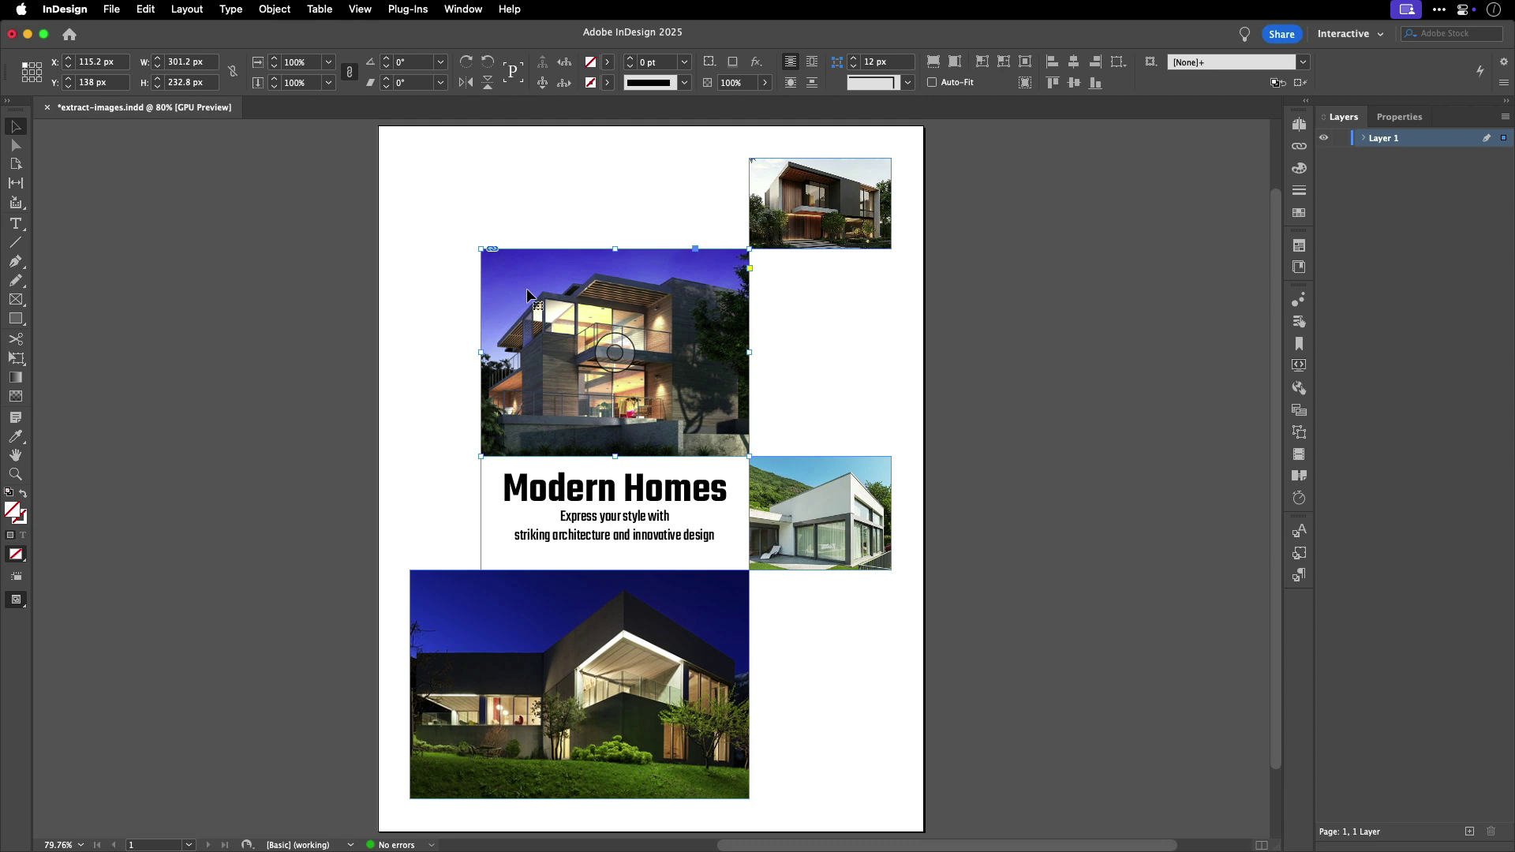
# Embed the house2.jpg link from the Links panel.
pyautogui.click(455, 11)
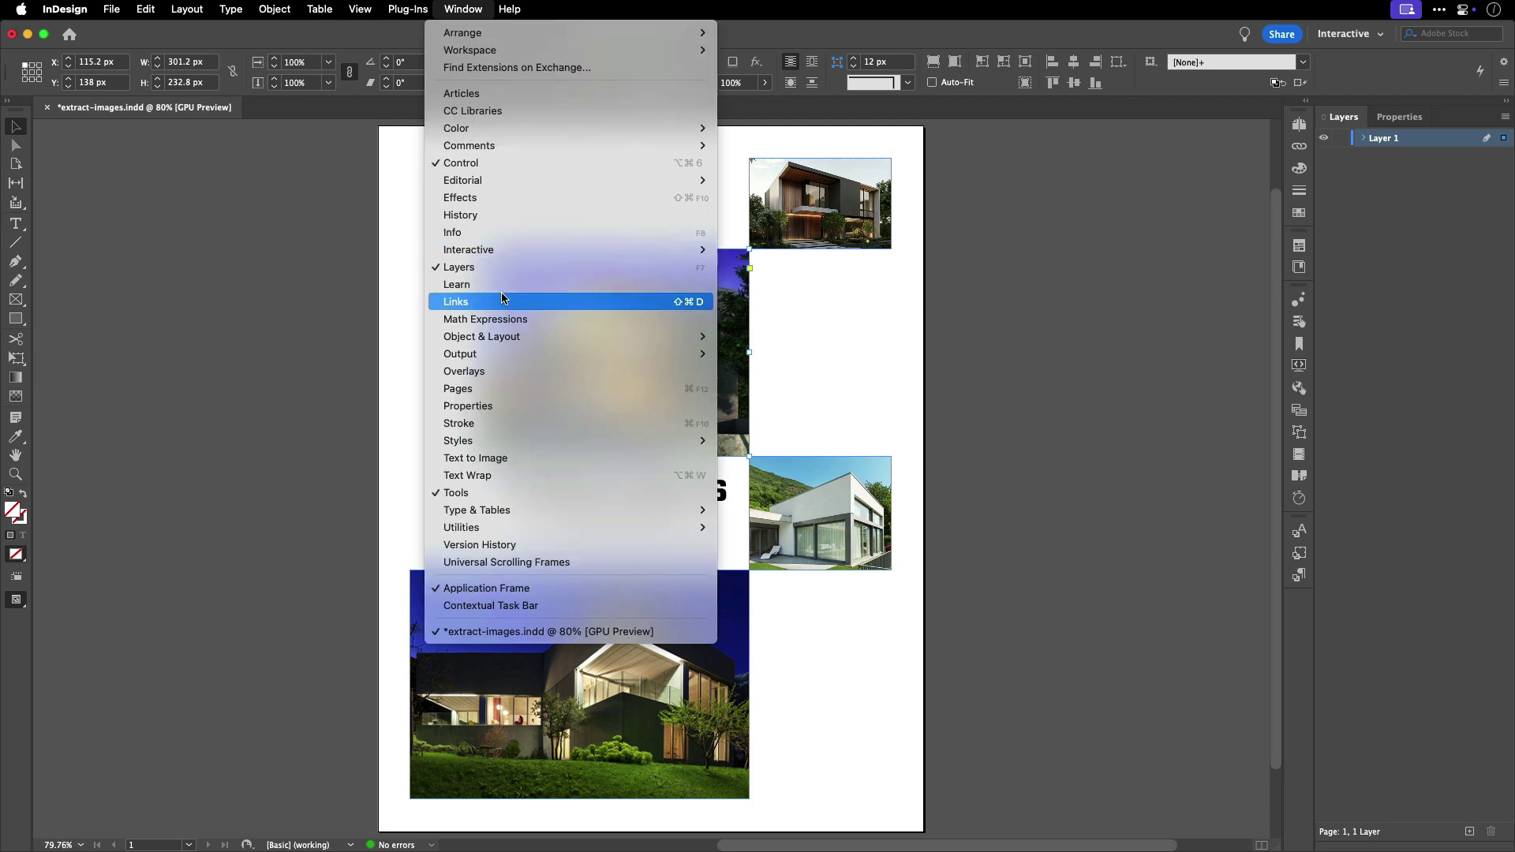
pyautogui.click(469, 300)
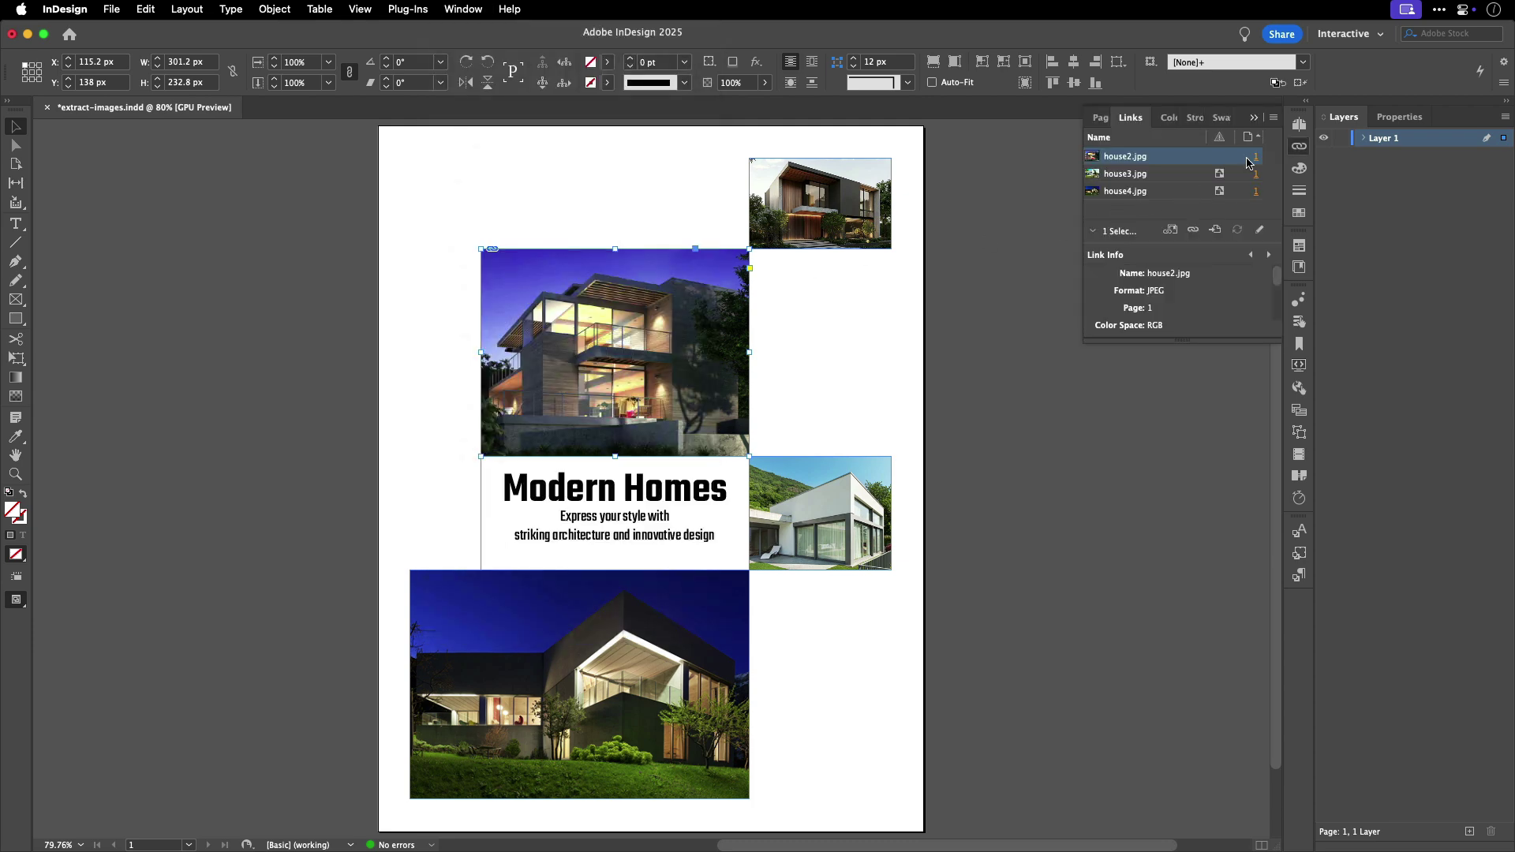
pyautogui.click(1275, 119)
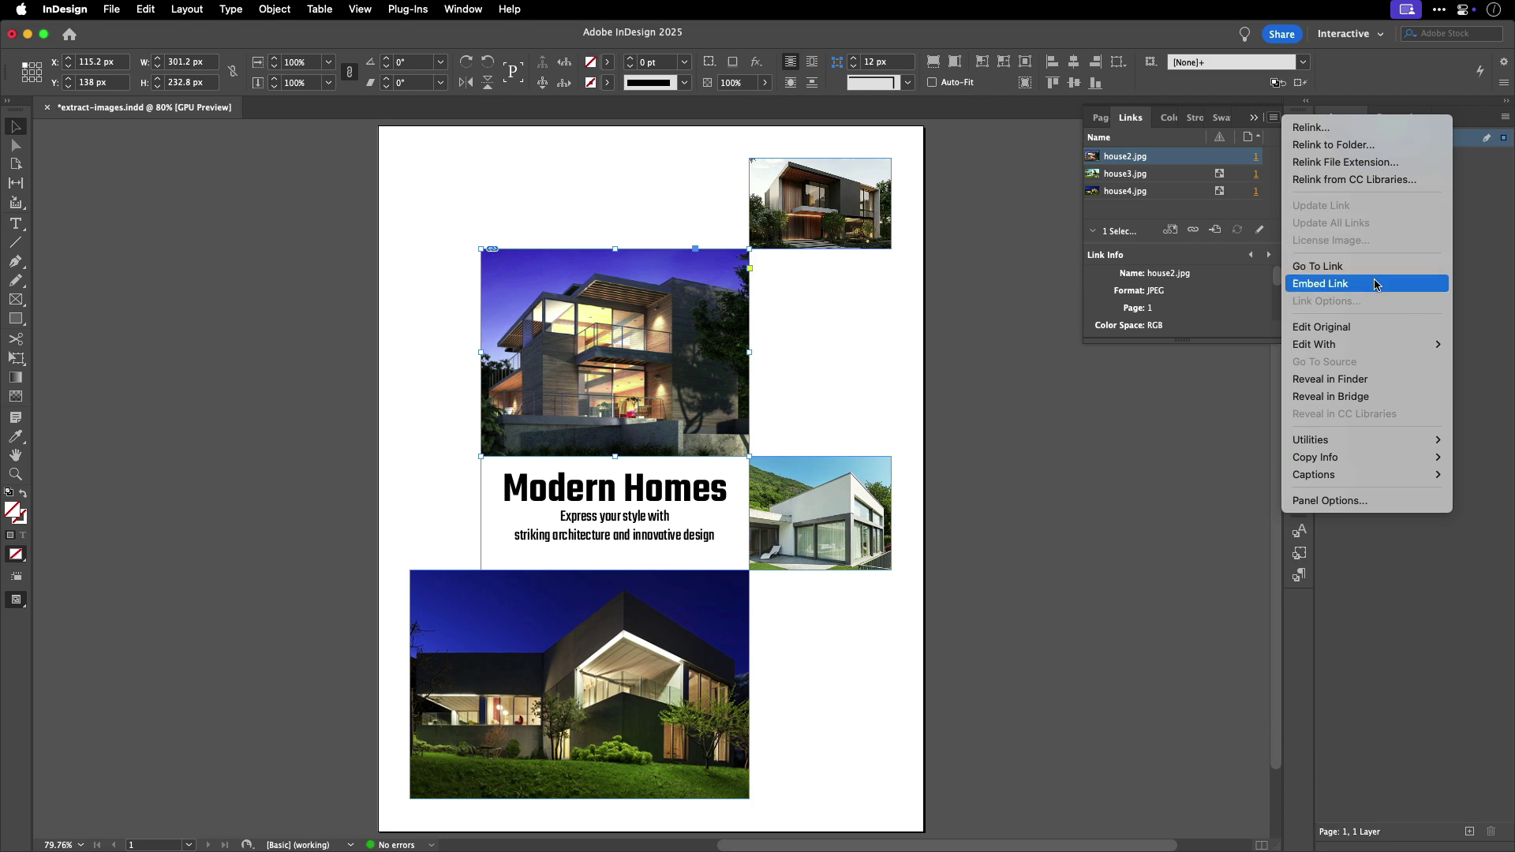
pyautogui.click(1197, 159)
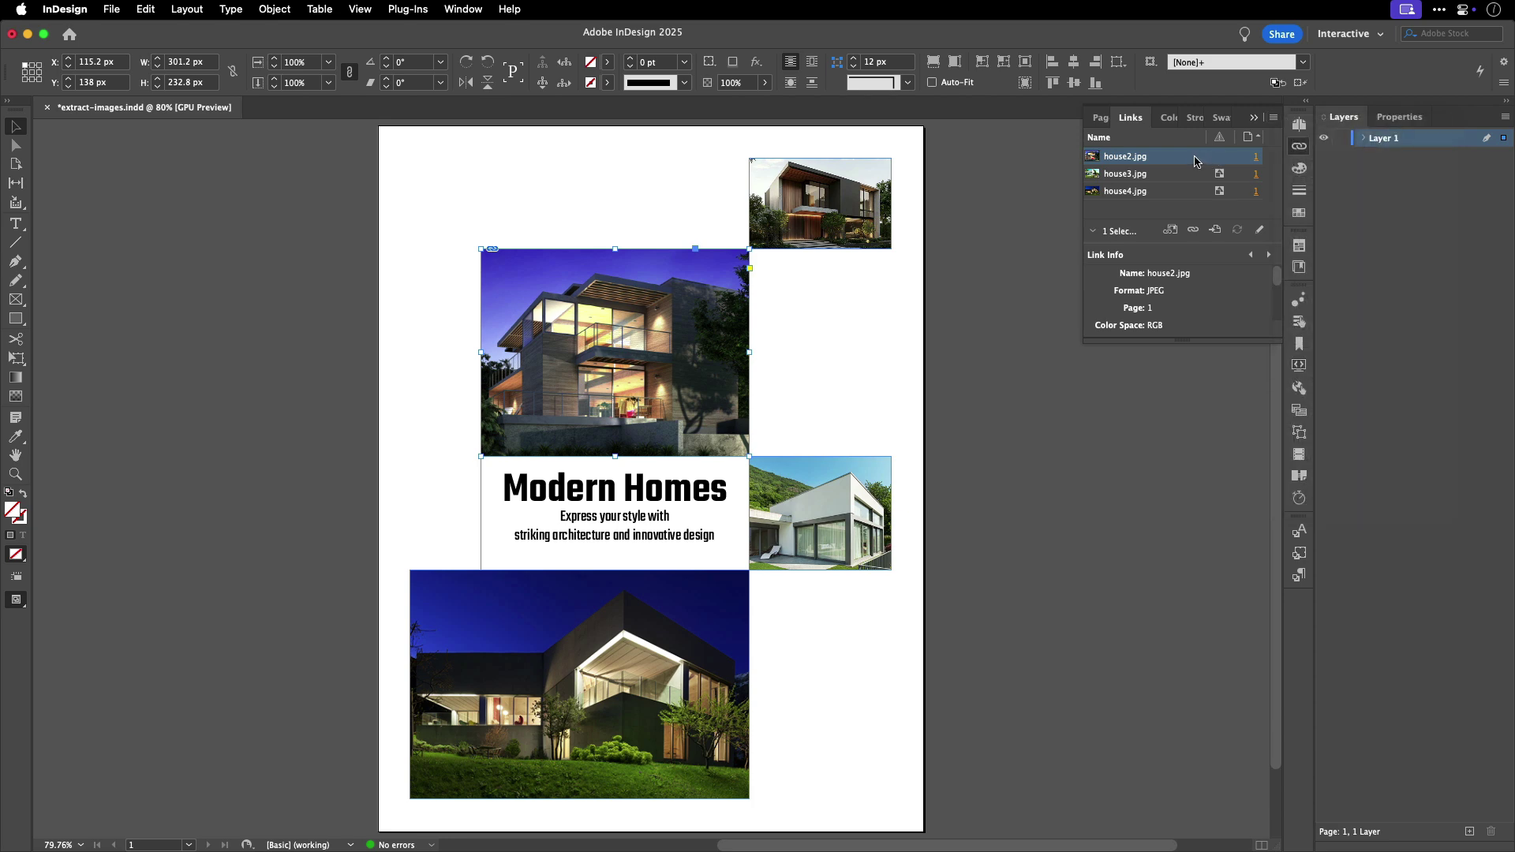
pyautogui.rightClick(1197, 159)
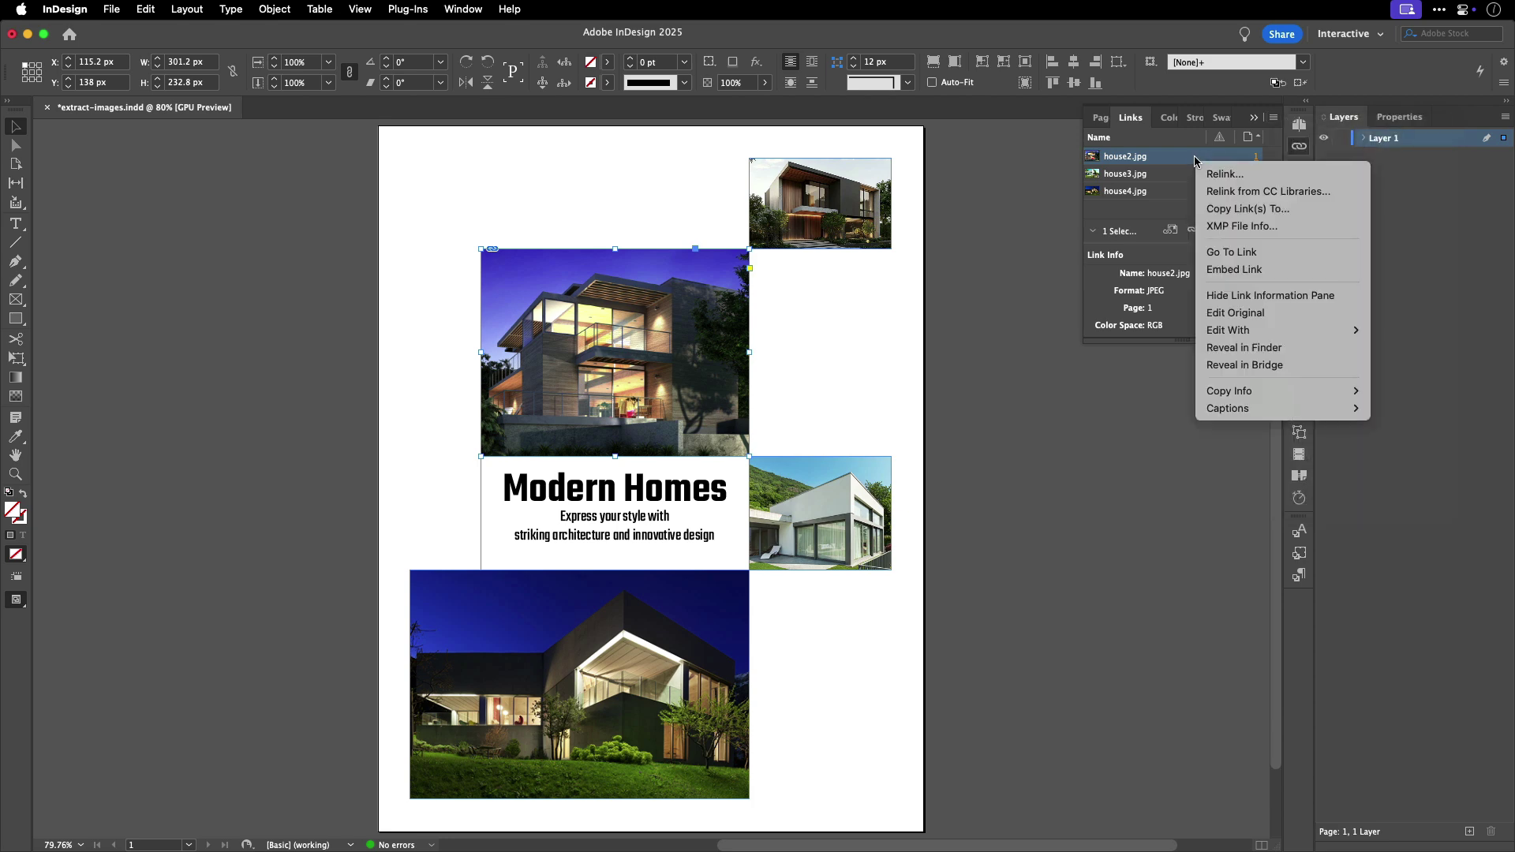
pyautogui.click(1263, 271)
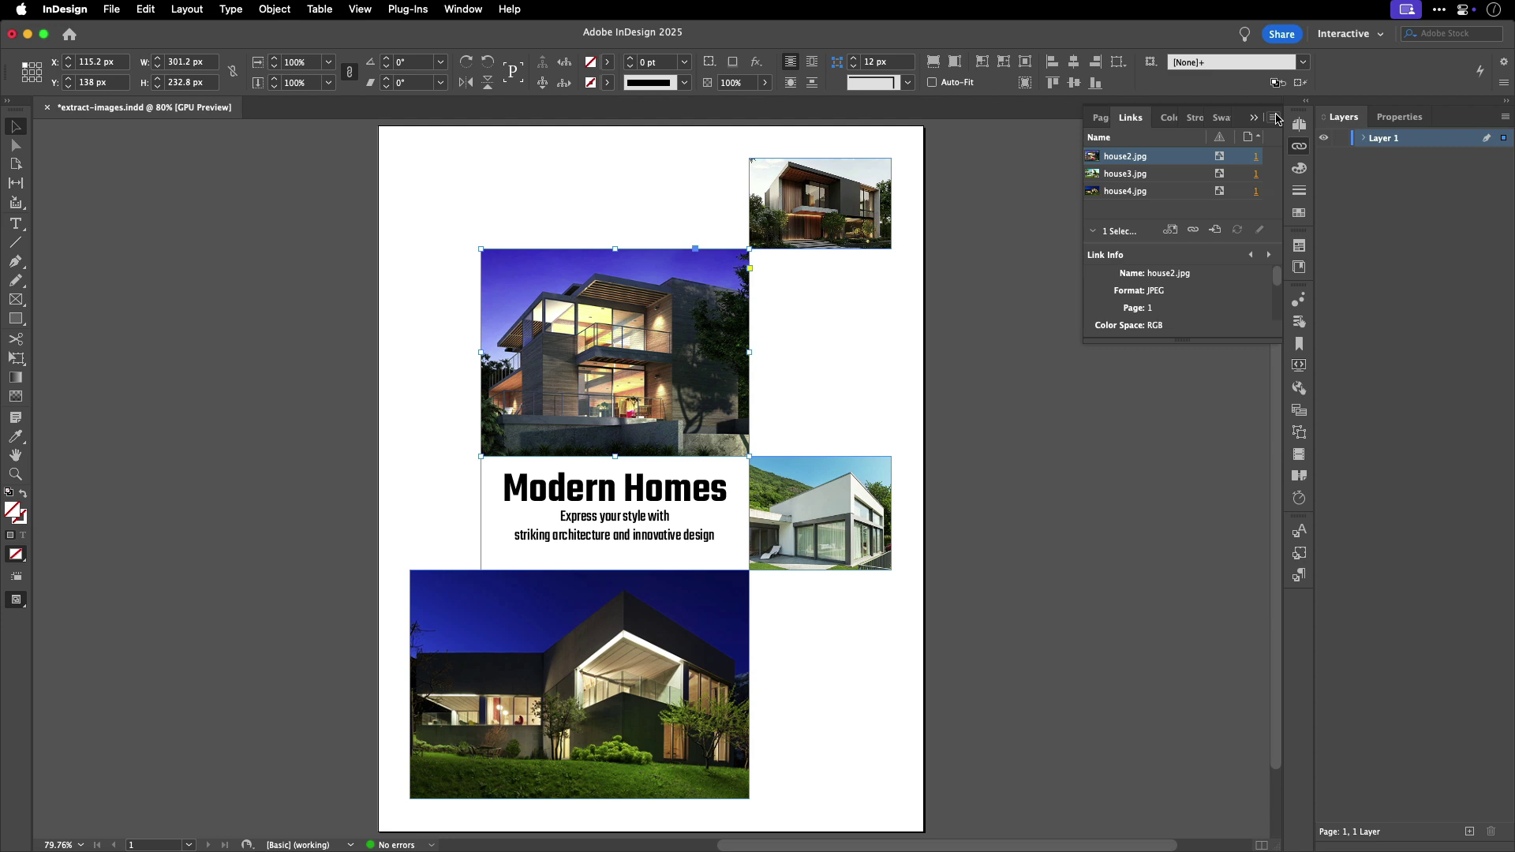
# Unembed house2.jpg without relinking to the original, saving it to images-from-document.
pyautogui.click(1276, 118)
pyautogui.click(1351, 285)
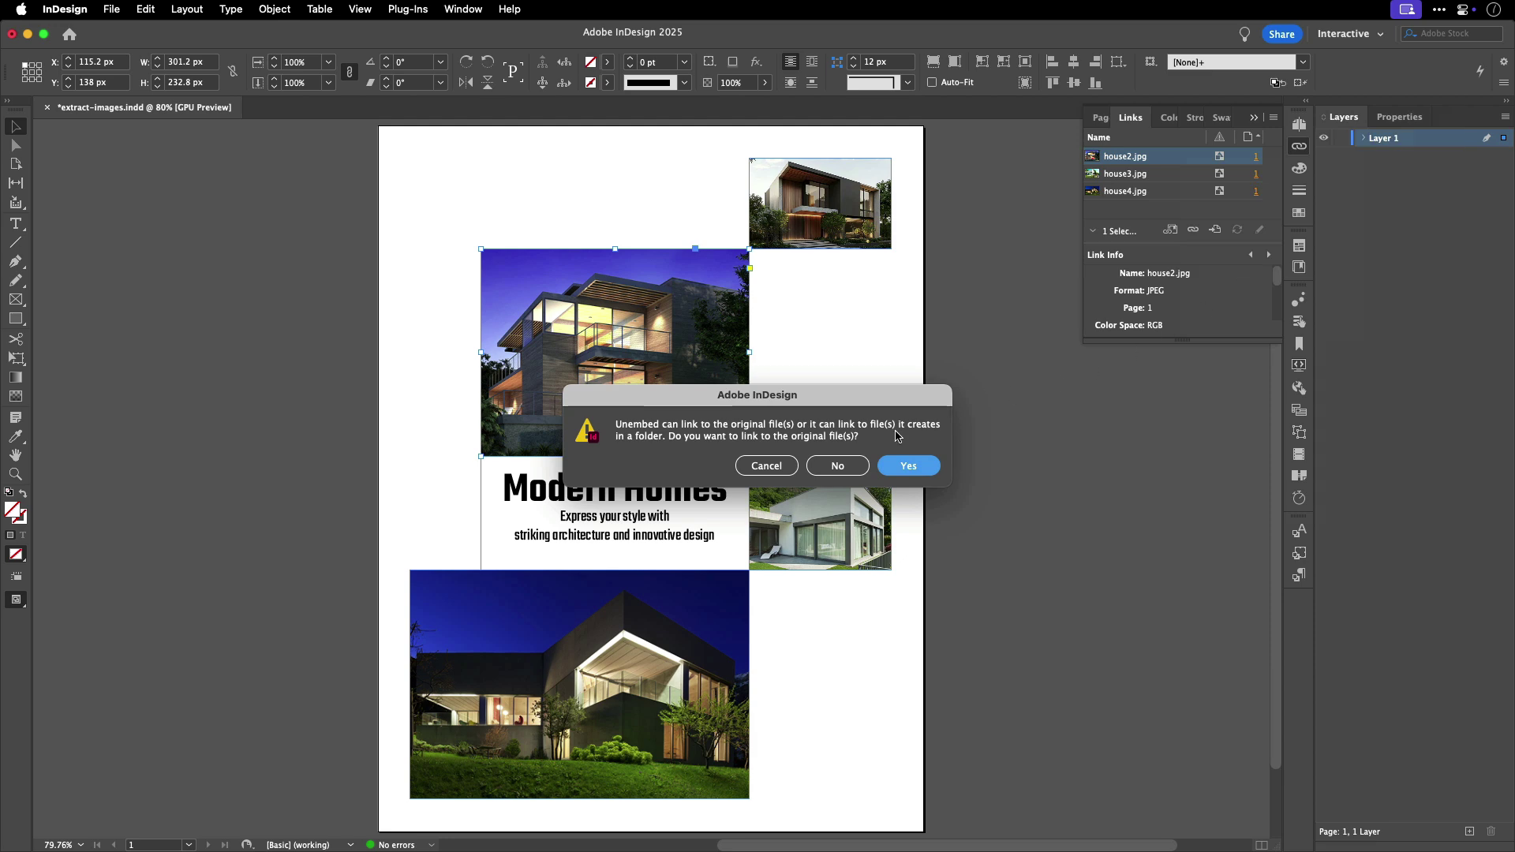
pyautogui.click(848, 467)
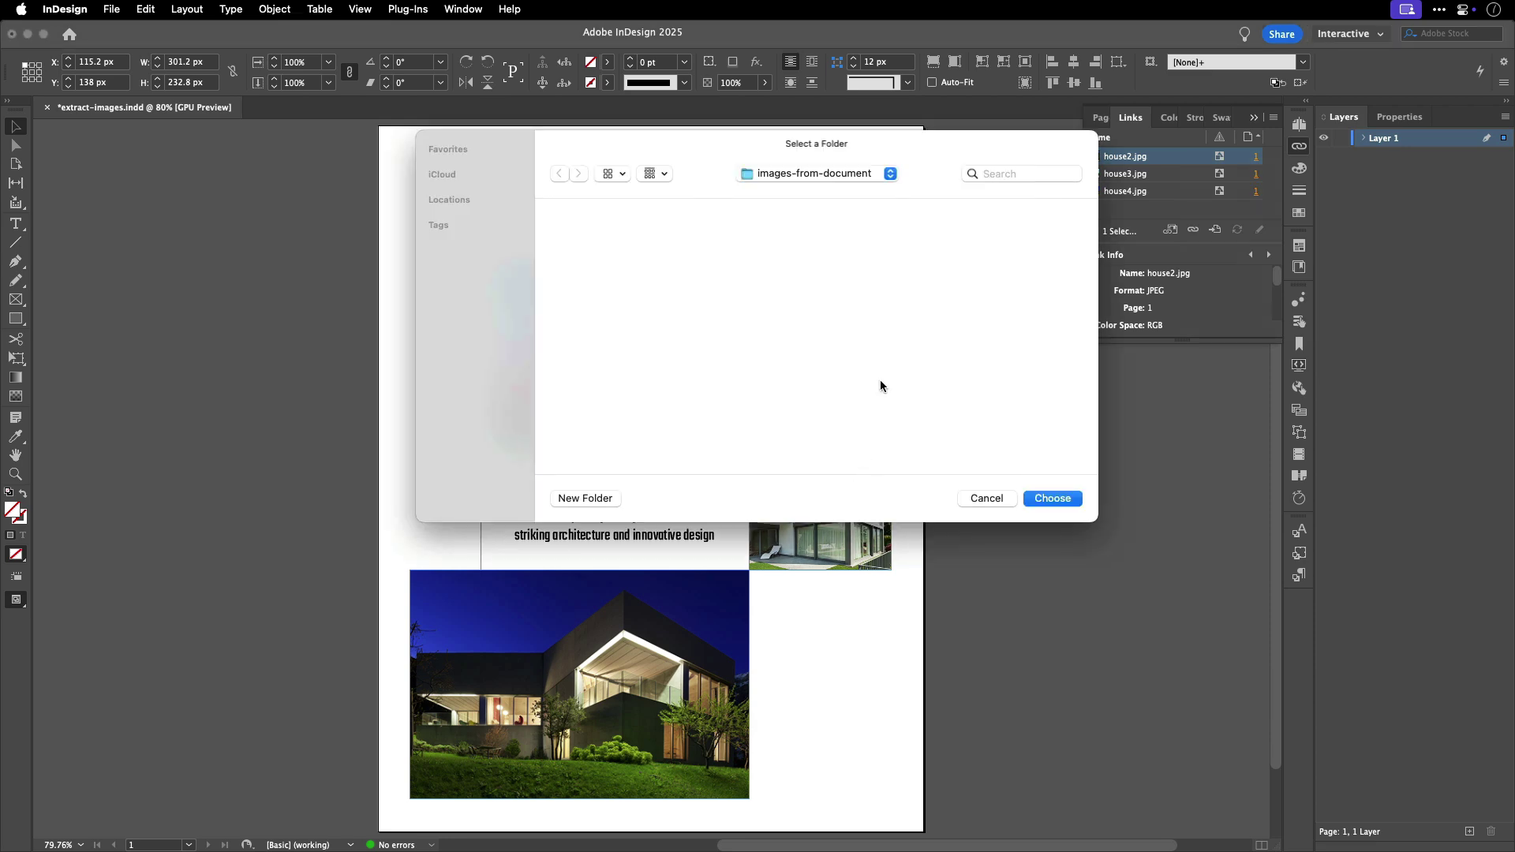
pyautogui.click(1042, 498)
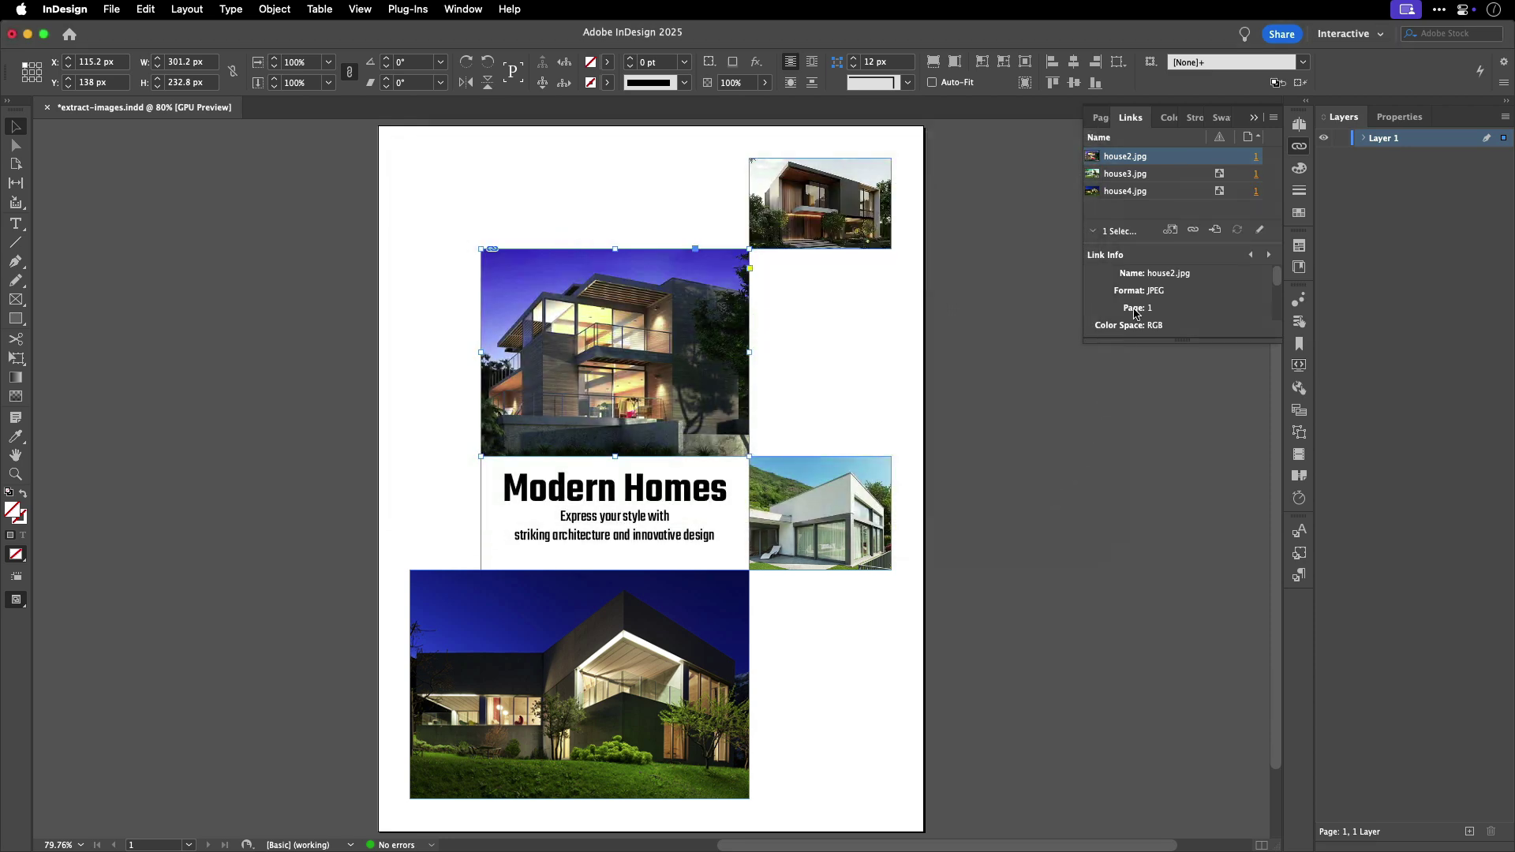
pyautogui.rightClick(1185, 160)
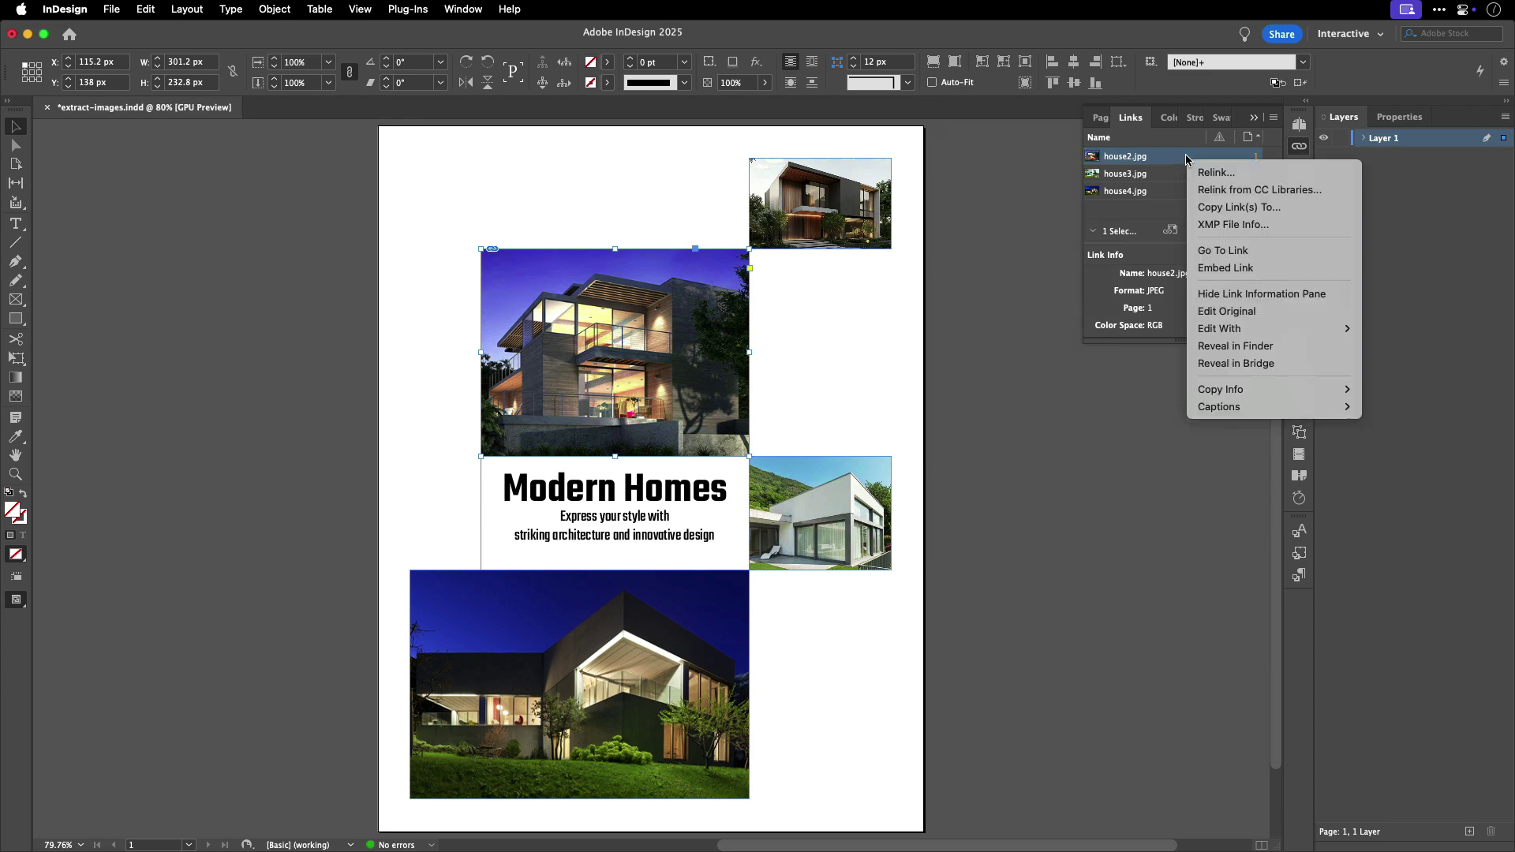
pyautogui.click(1310, 347)
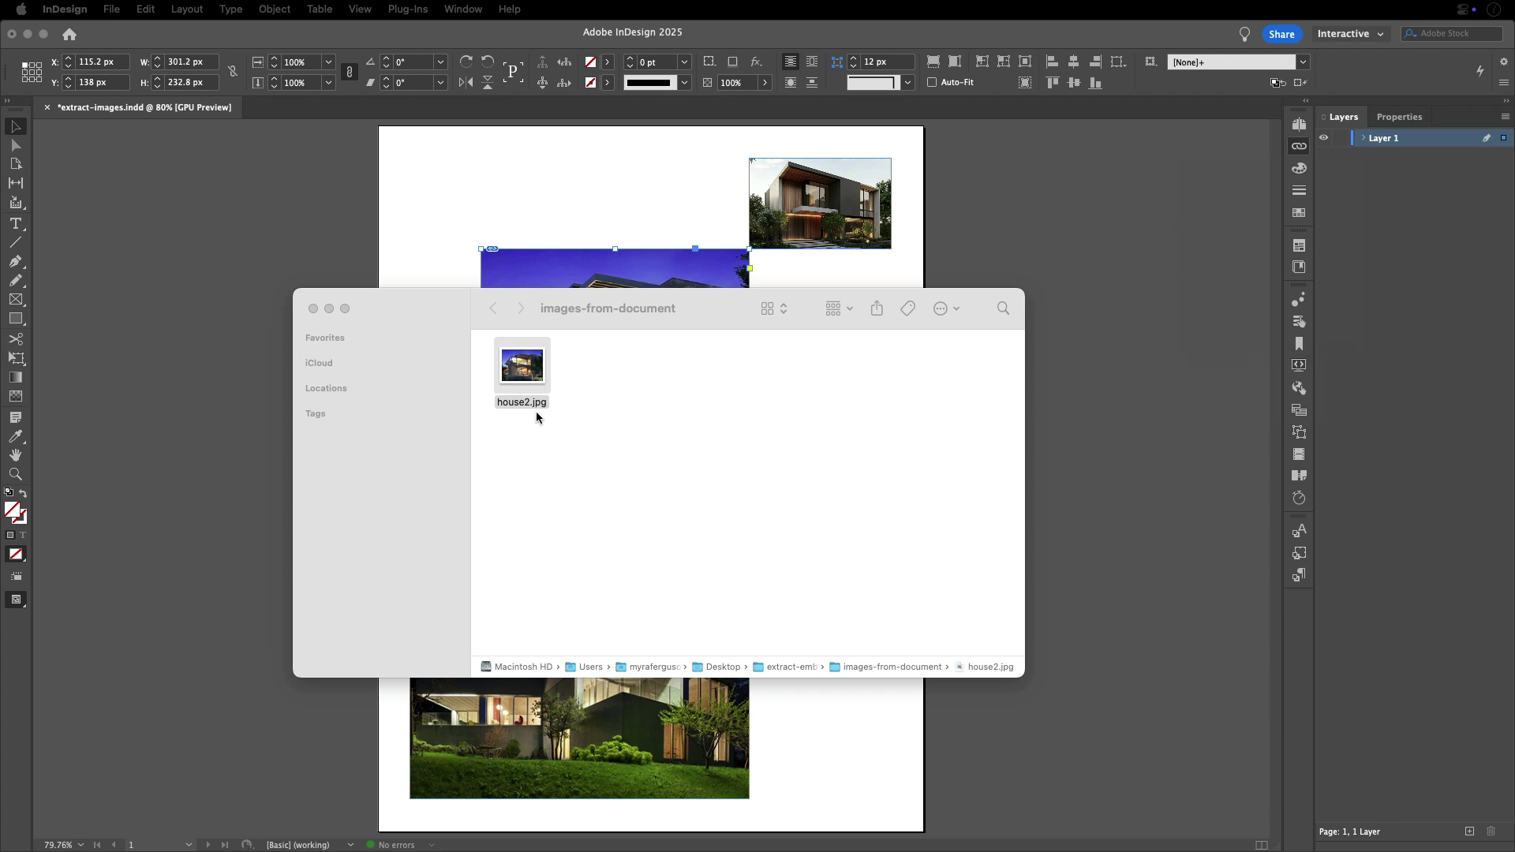
pyautogui.click(313, 309)
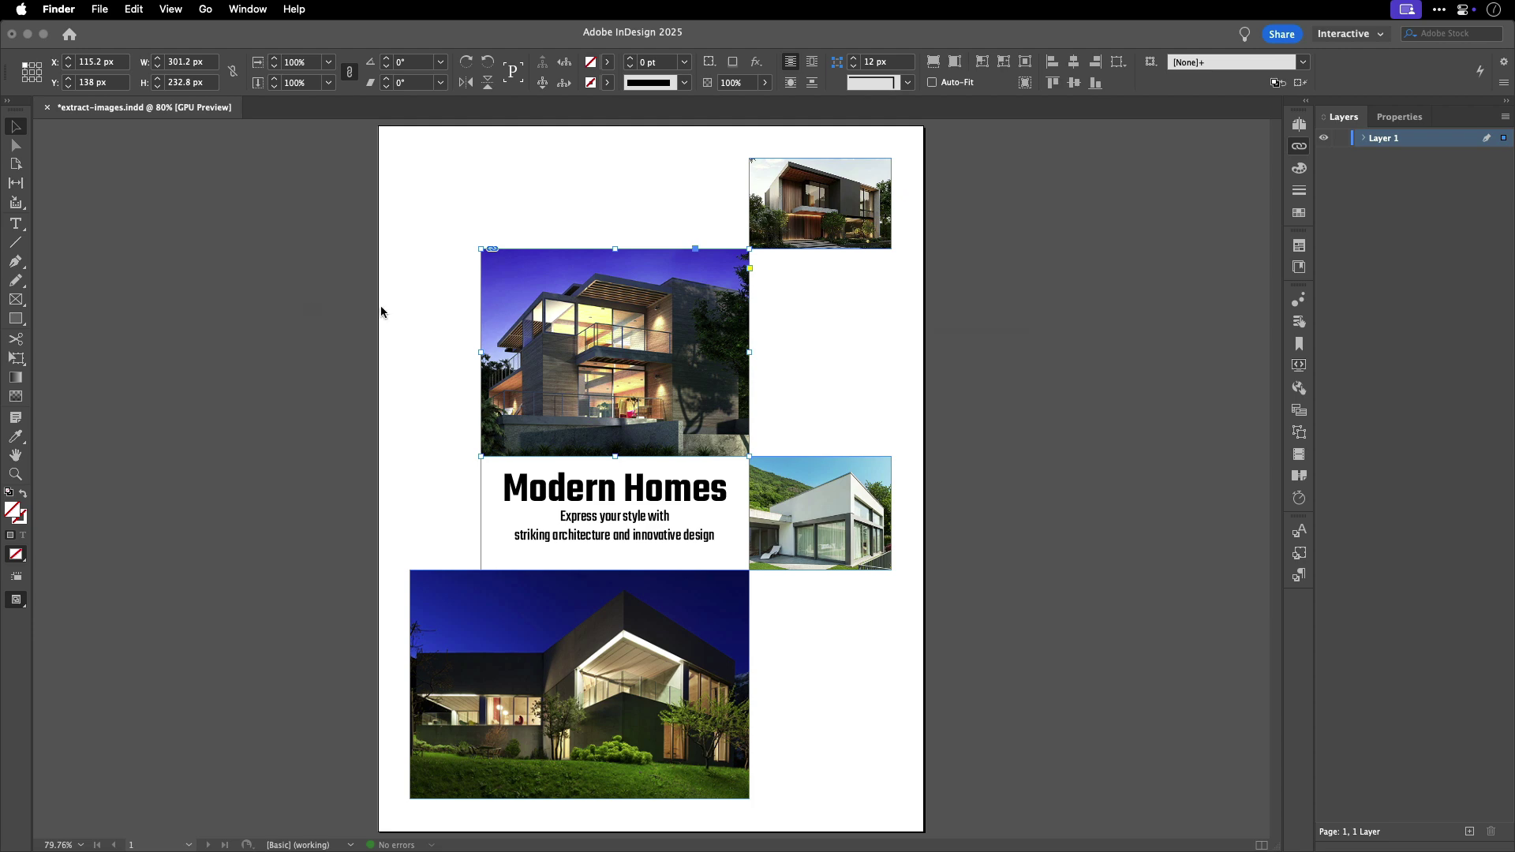
# Unembed both house3.jpg and house4.jpg, declining the originals and saving them to the chosen folder.
pyautogui.click(1298, 148)
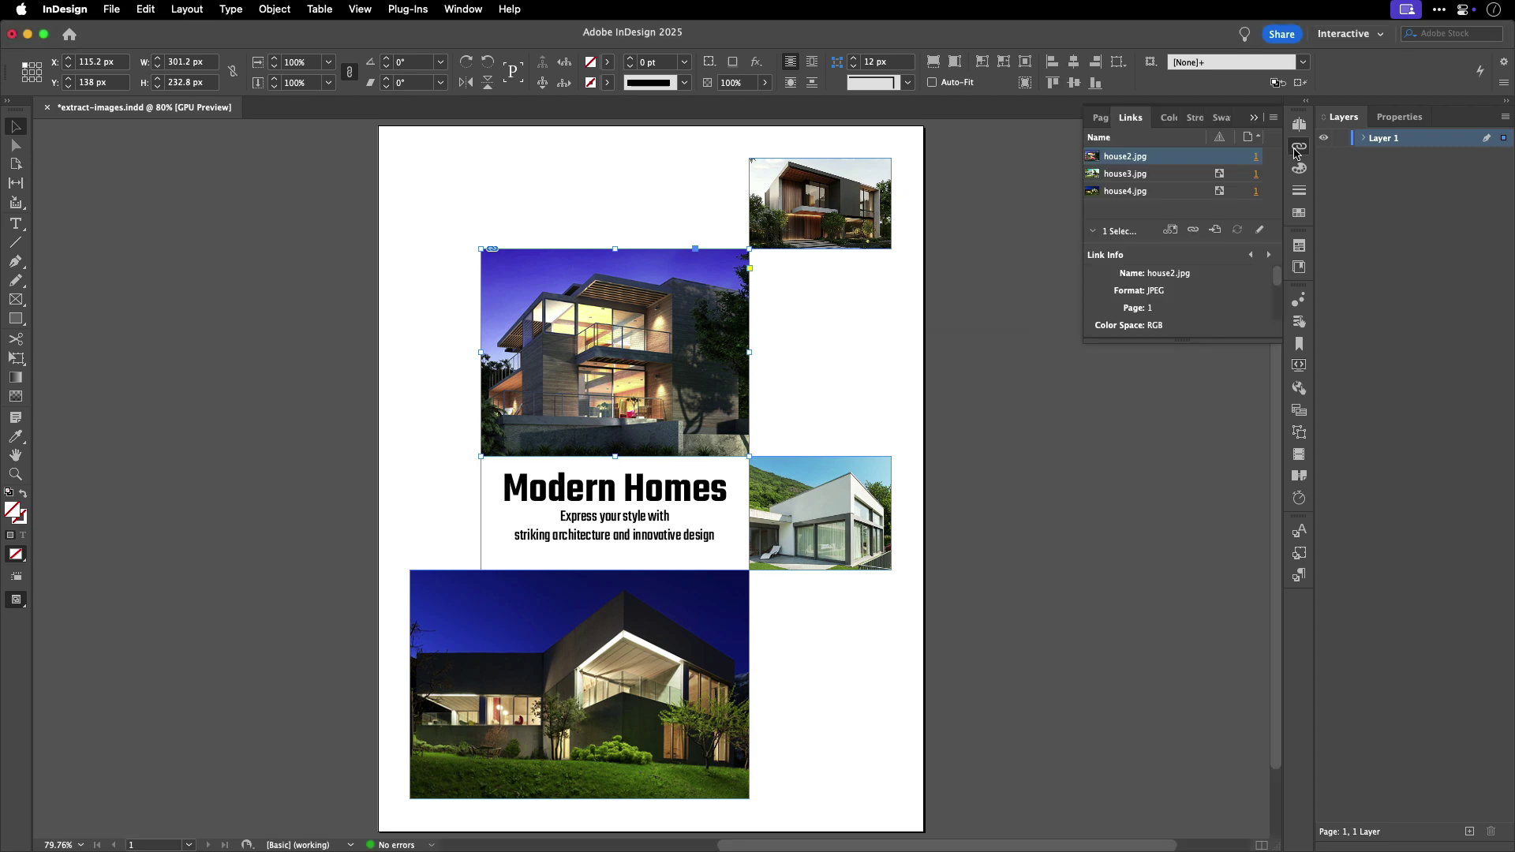
pyautogui.click(1200, 175)
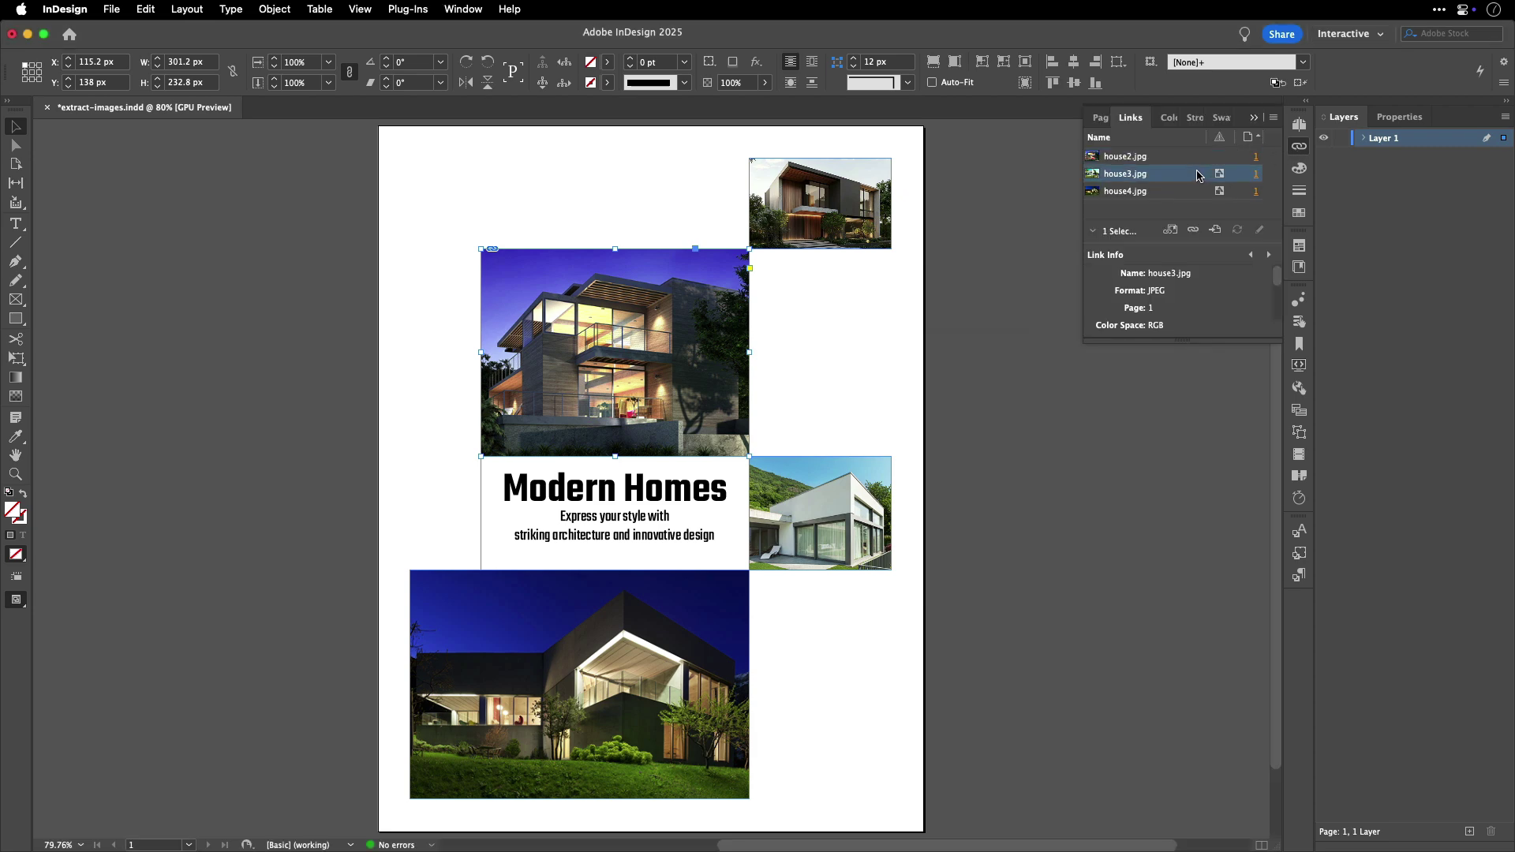
pyautogui.keyDown('shift'); pyautogui.click(1188, 193); pyautogui.keyUp('shift')
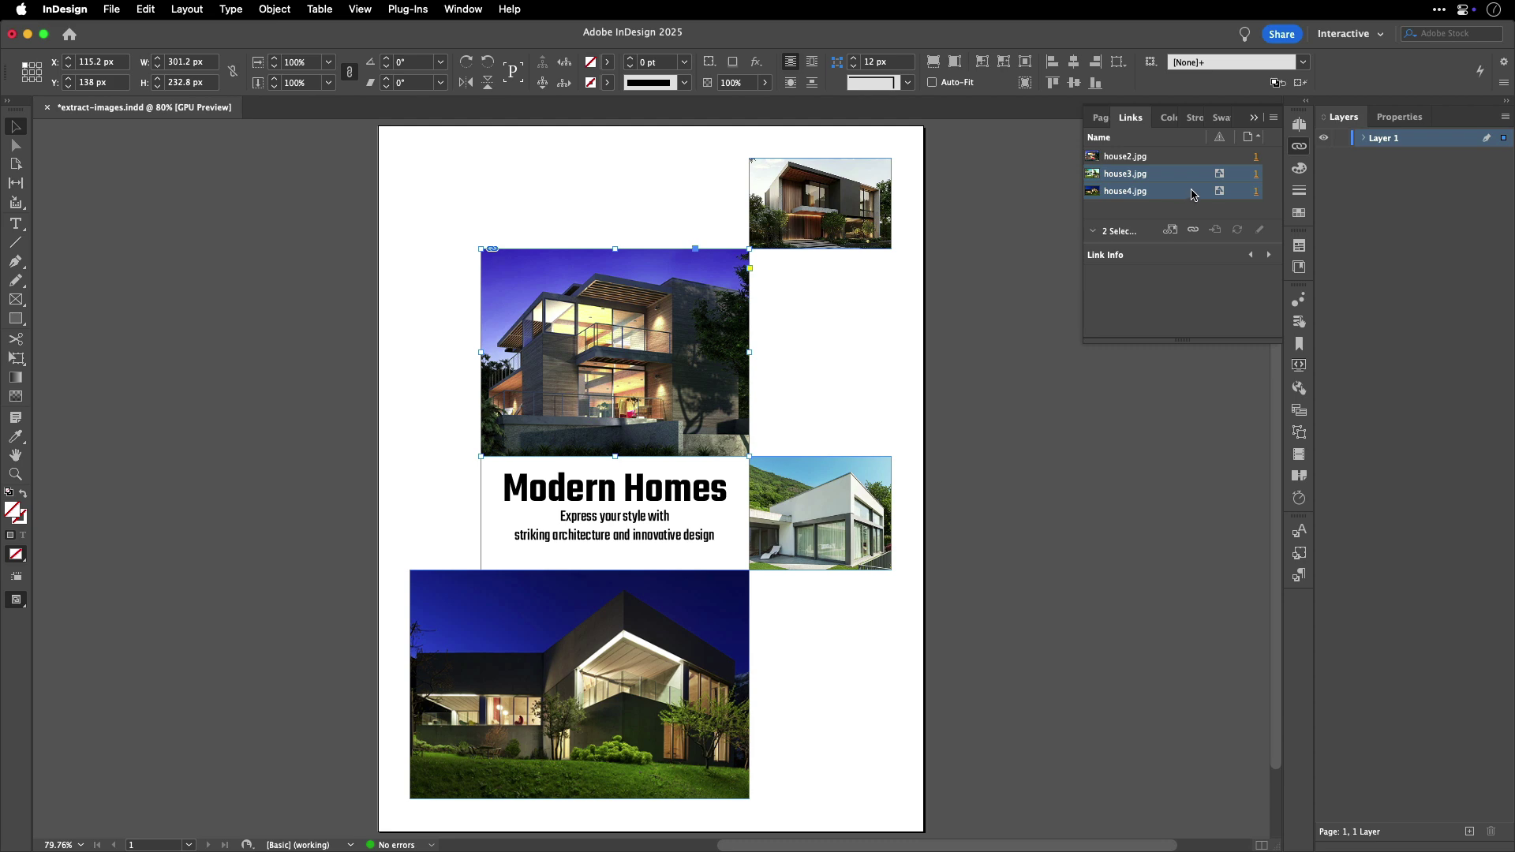
pyautogui.click(1275, 118)
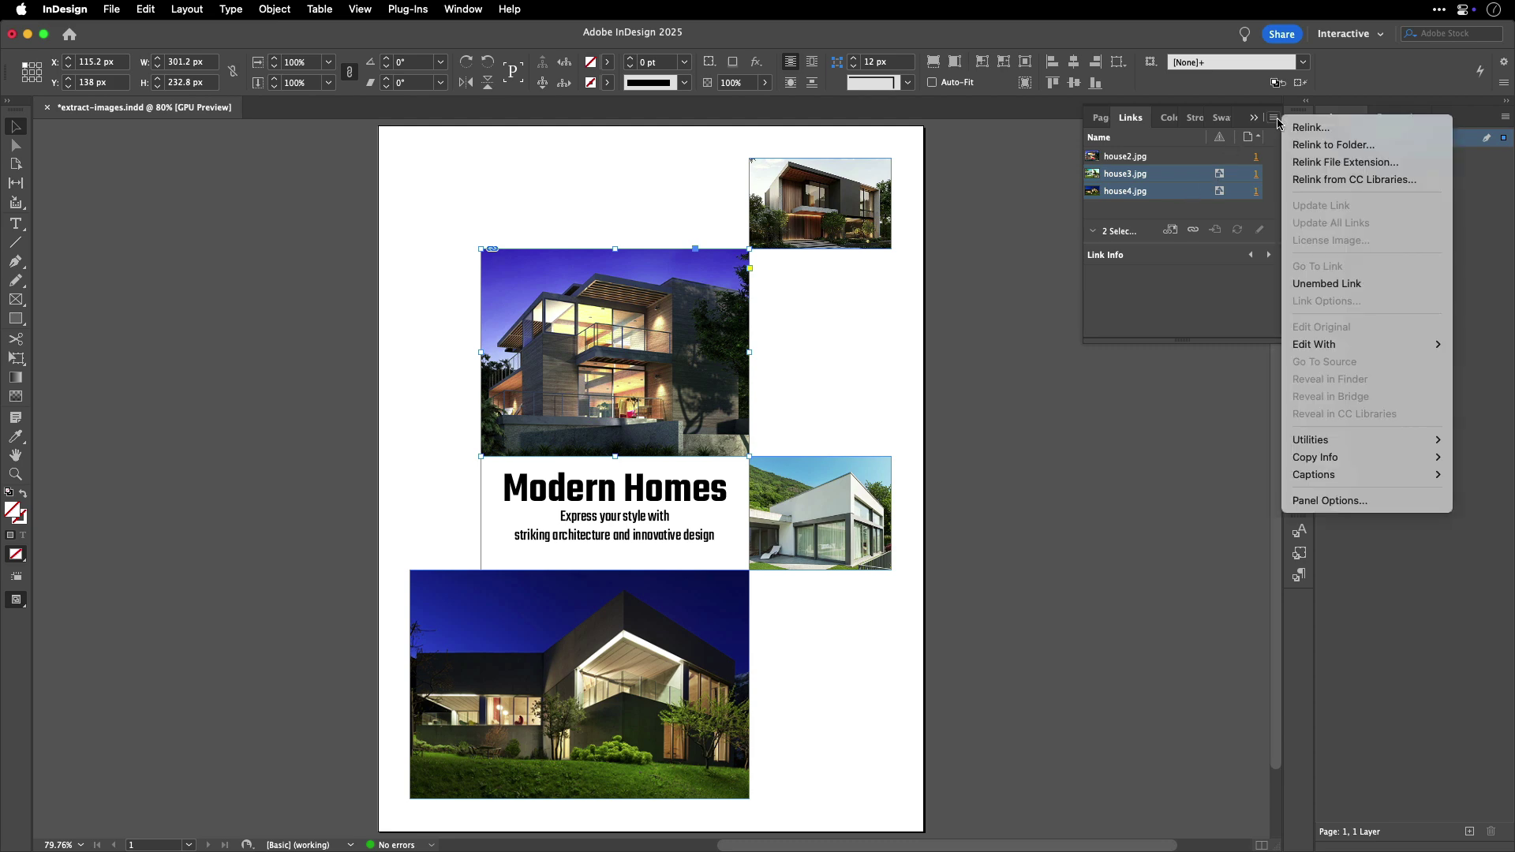
pyautogui.click(1355, 286)
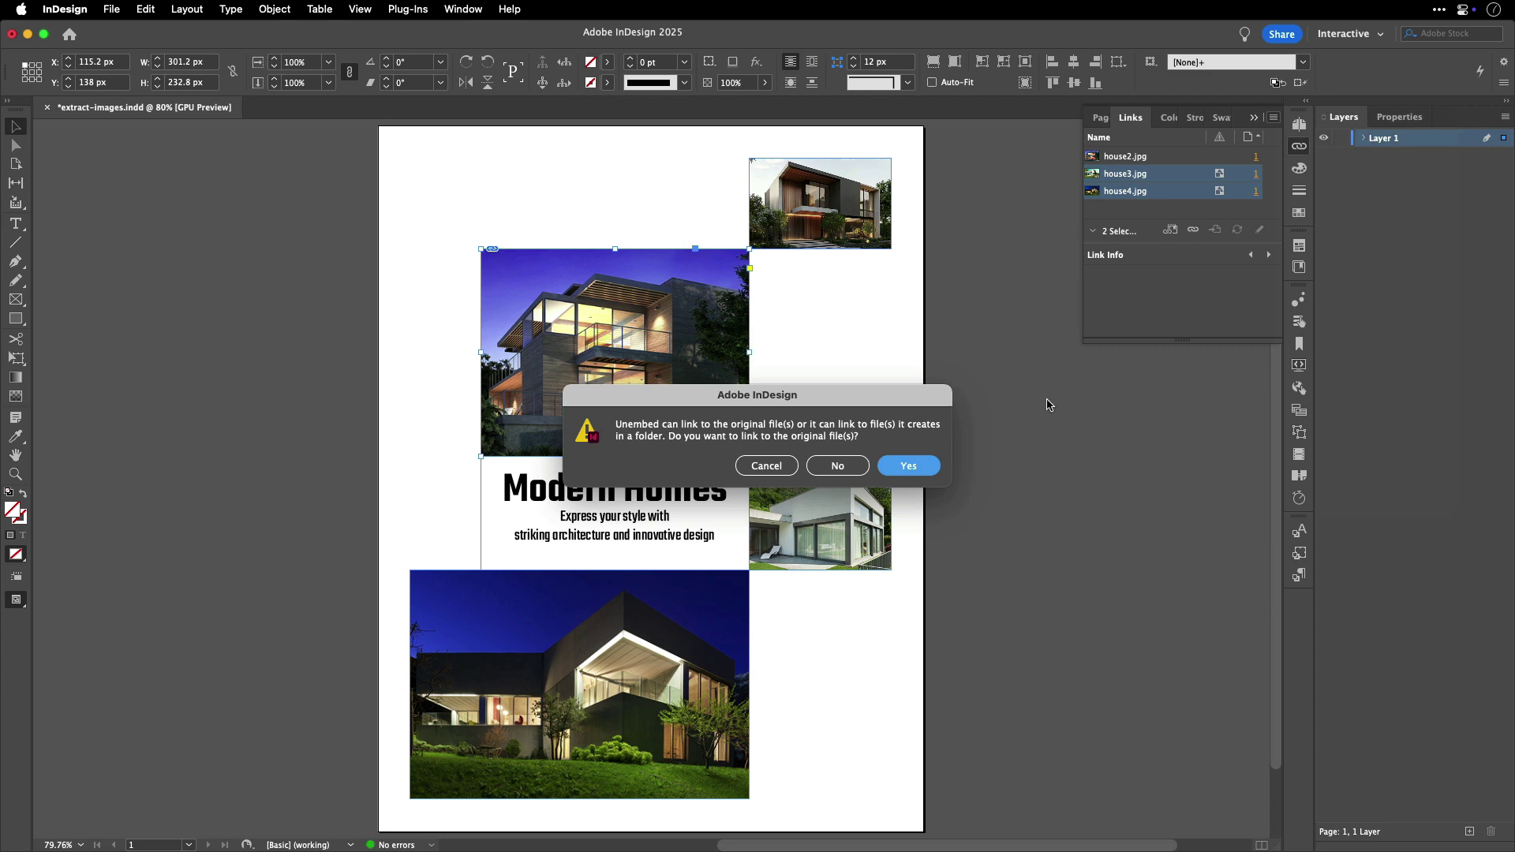
pyautogui.click(837, 466)
pyautogui.click(1038, 500)
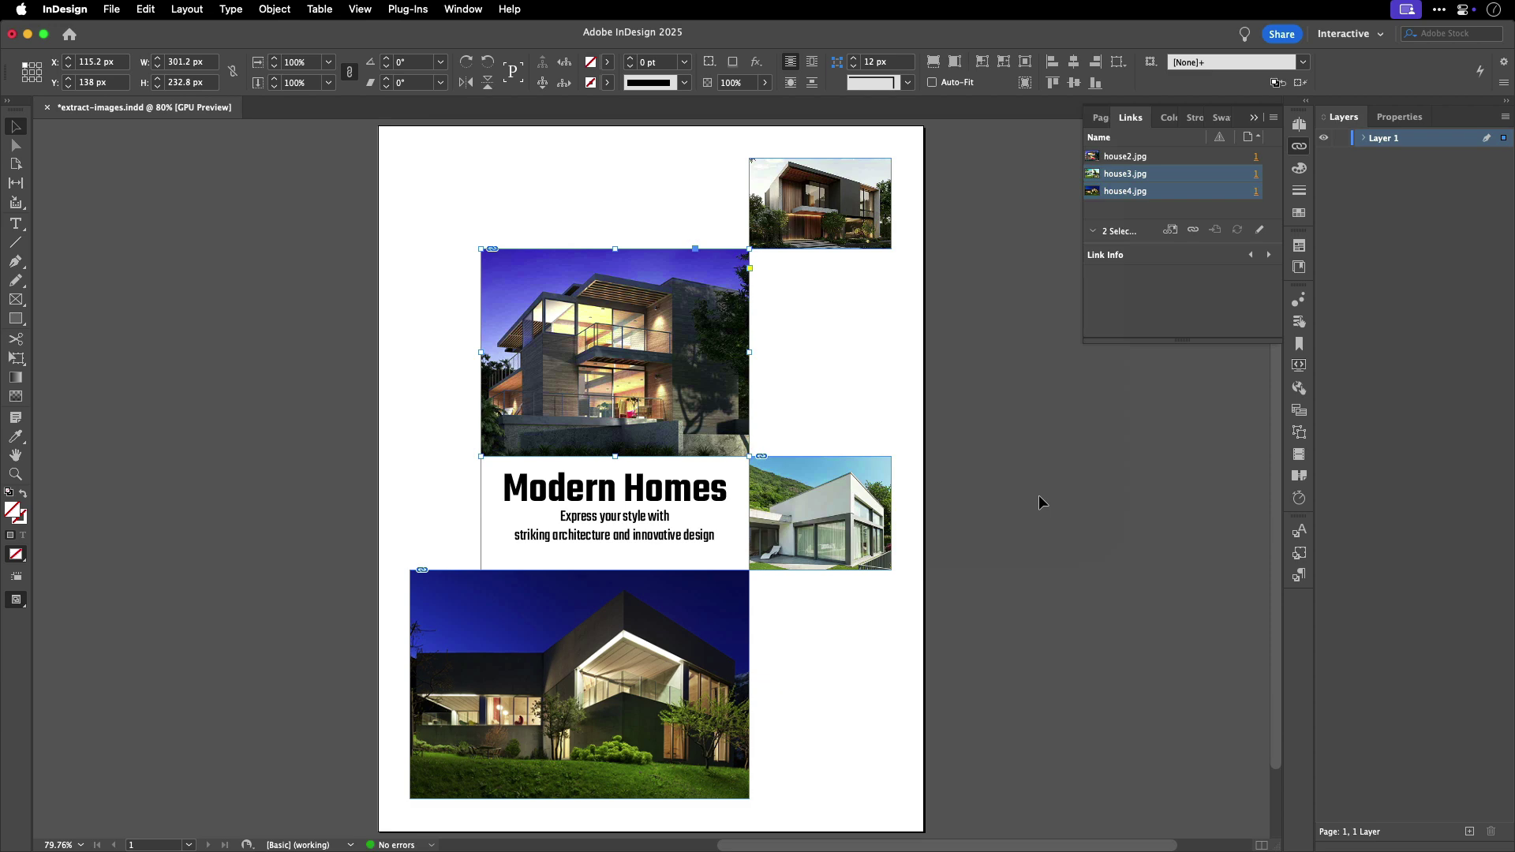
# Expand Layer 1 and select the top-right image's <pasted graphic> entry.
pyautogui.click(767, 535)
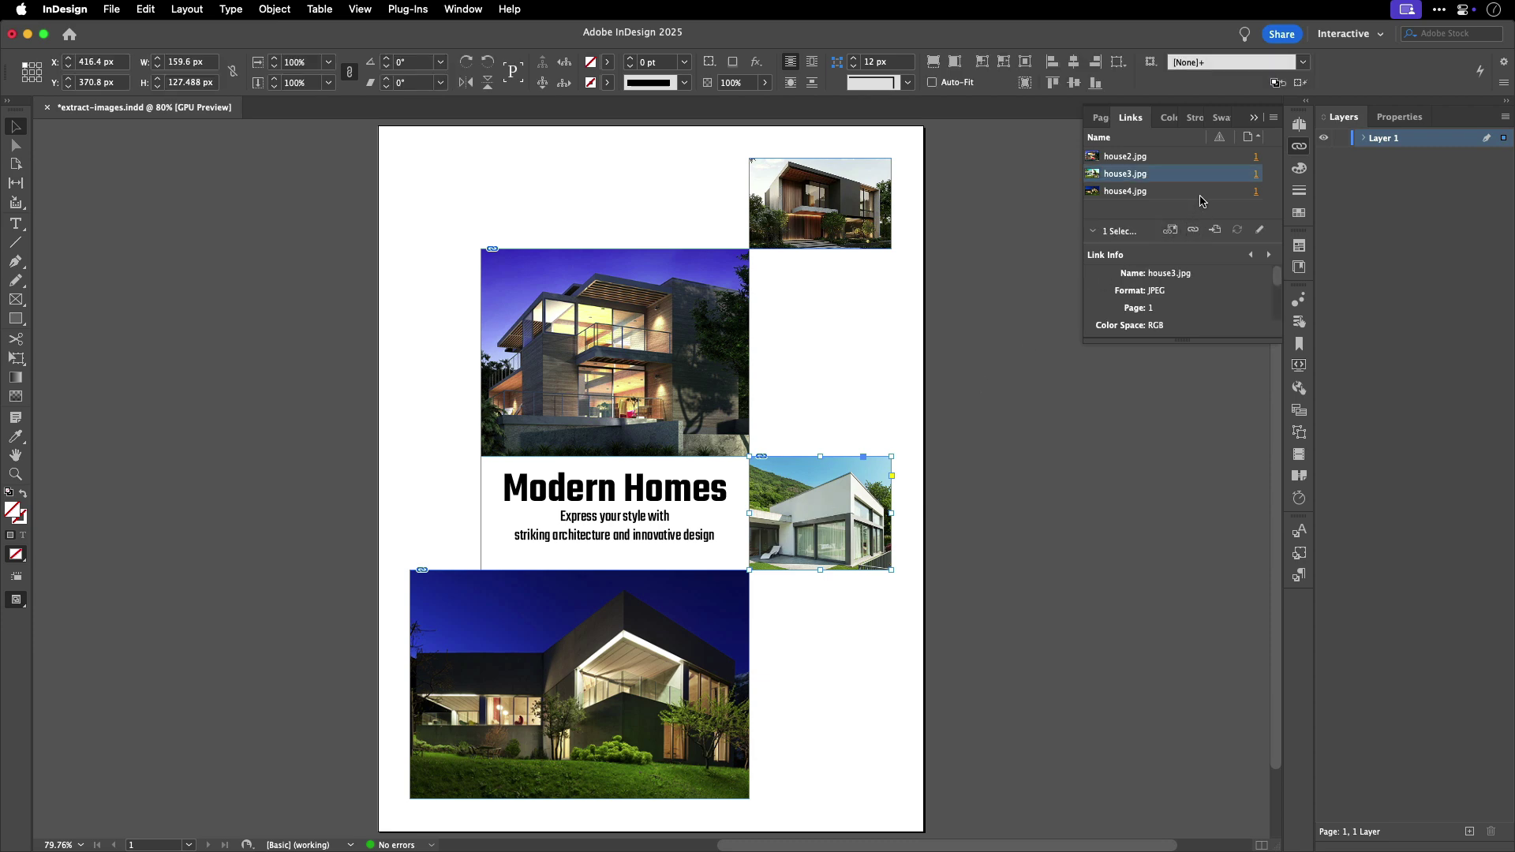
pyautogui.click(878, 199)
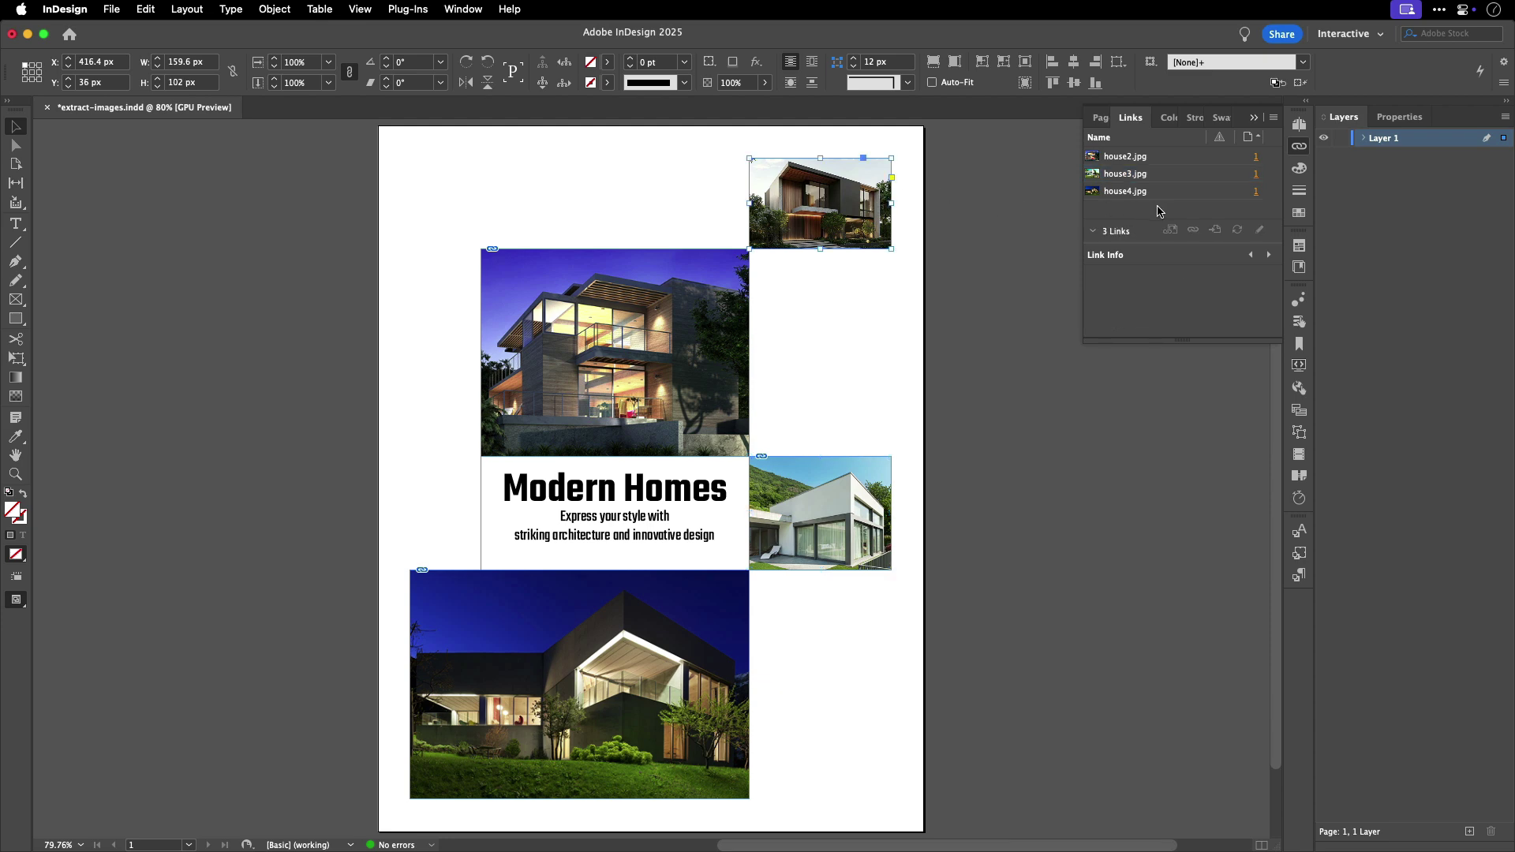
pyautogui.click(1365, 139)
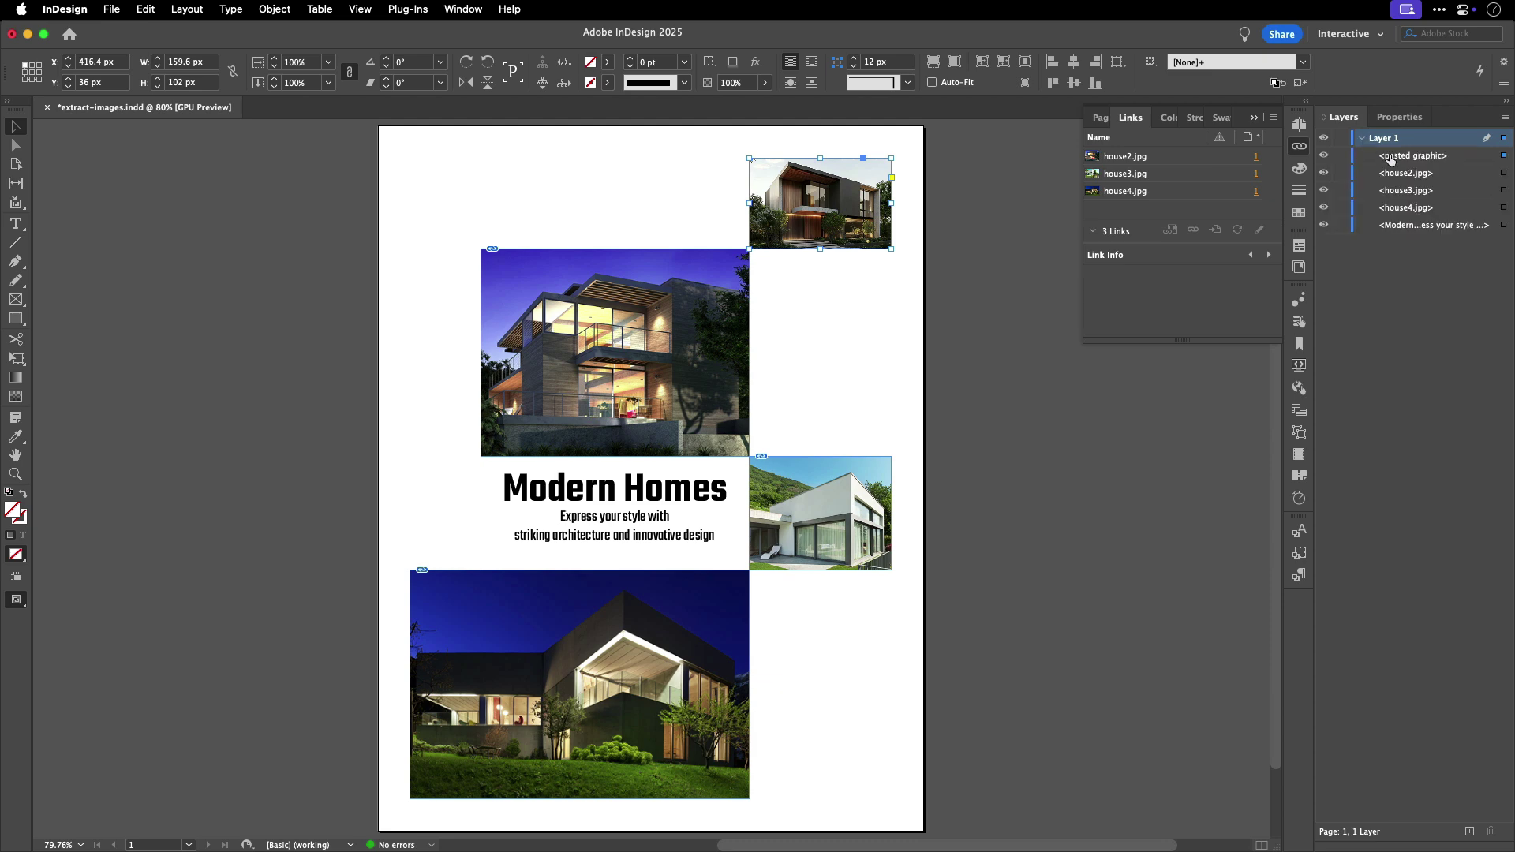
pyautogui.click(1386, 158)
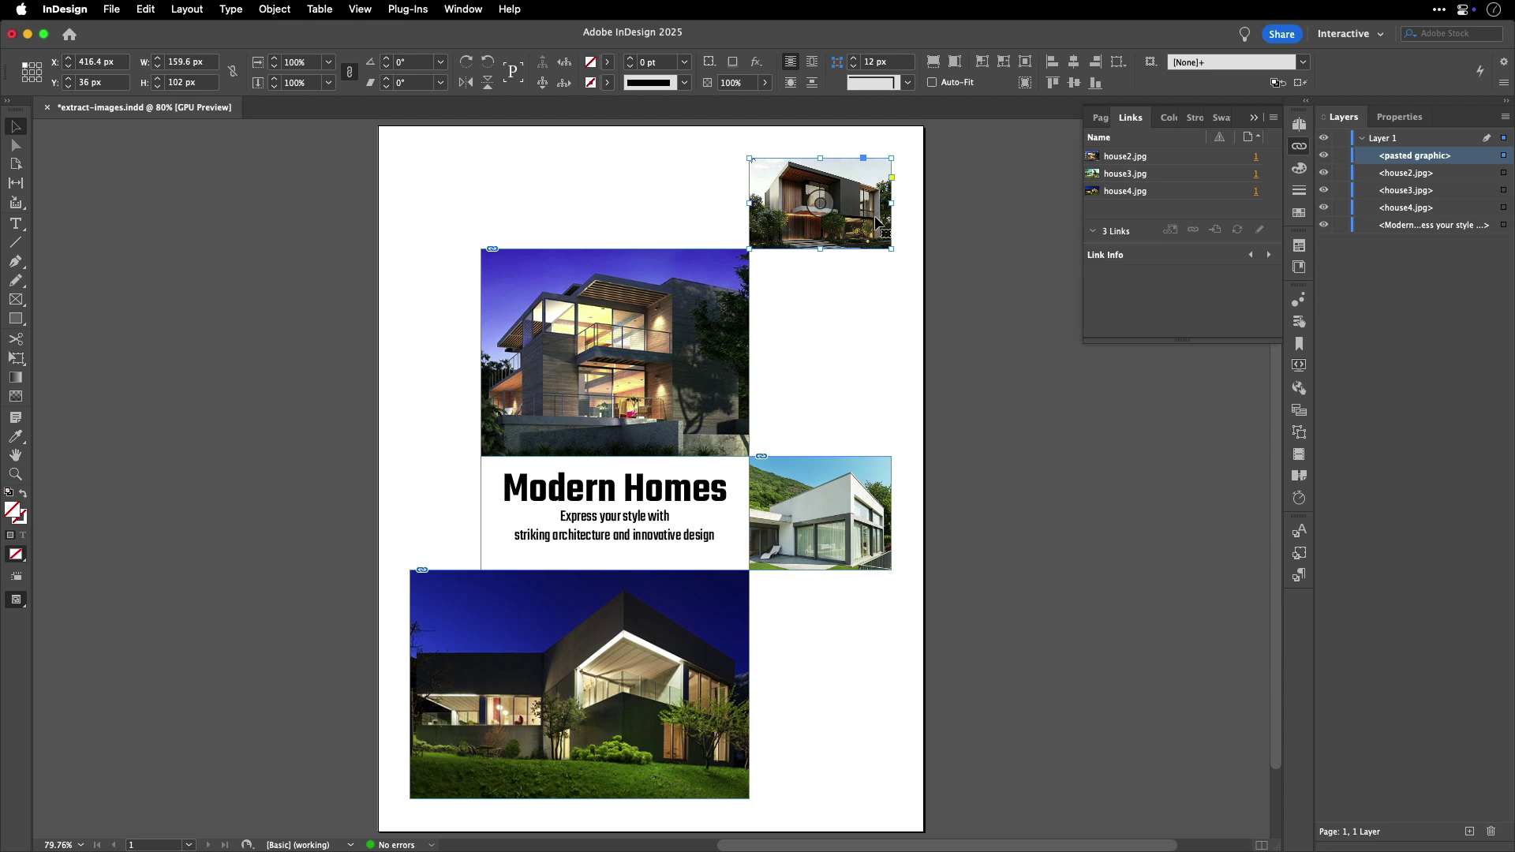
# Copy the top-right pasted graphic and paste it into Photoshop's Untitled-1 document.
pyautogui.click(146, 9)
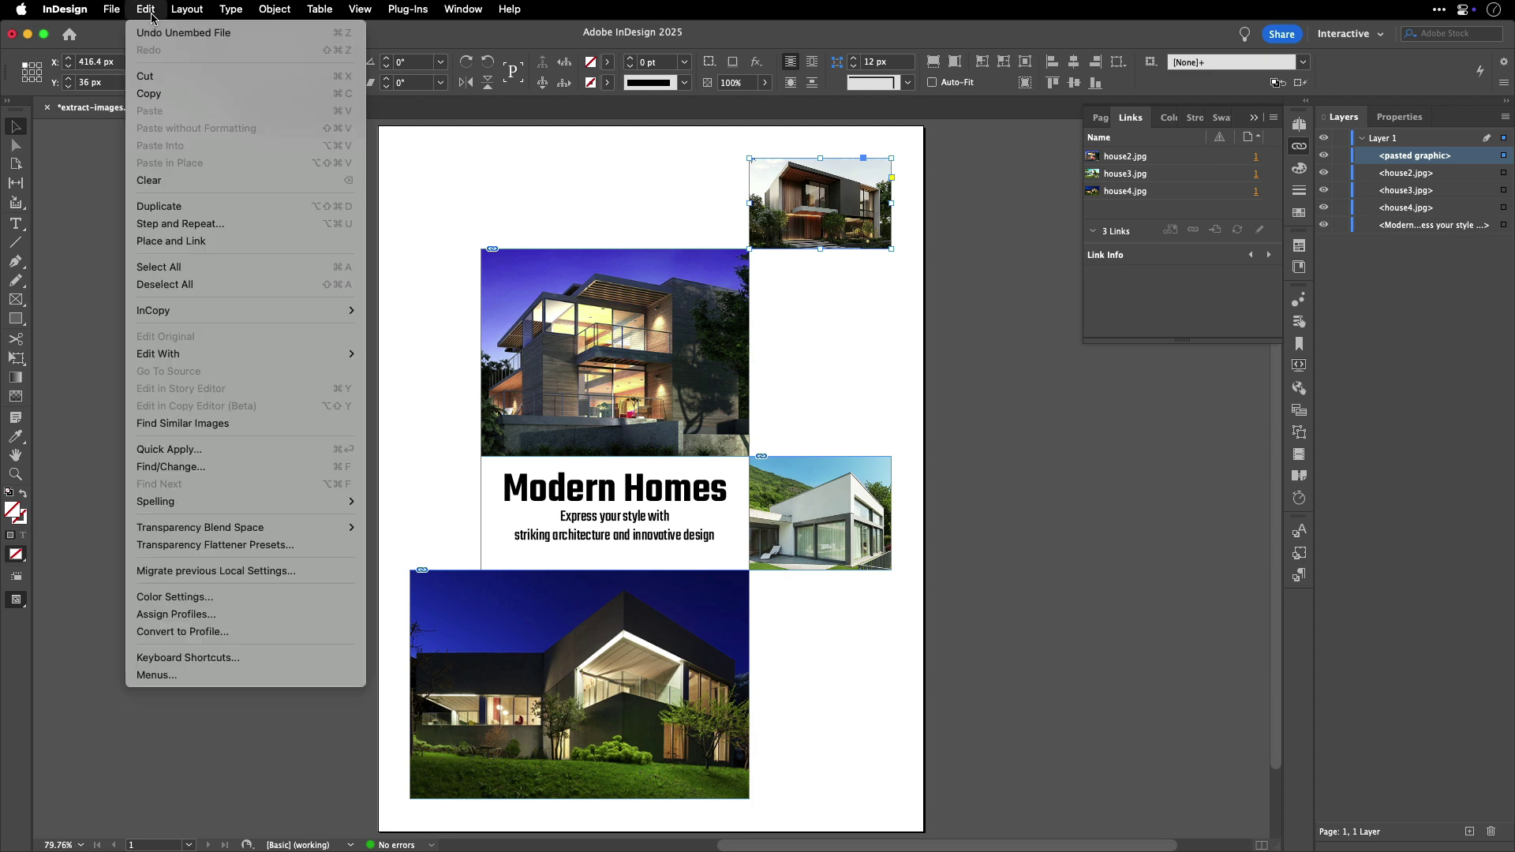
pyautogui.click(166, 95)
pyautogui.press('super+Tab')
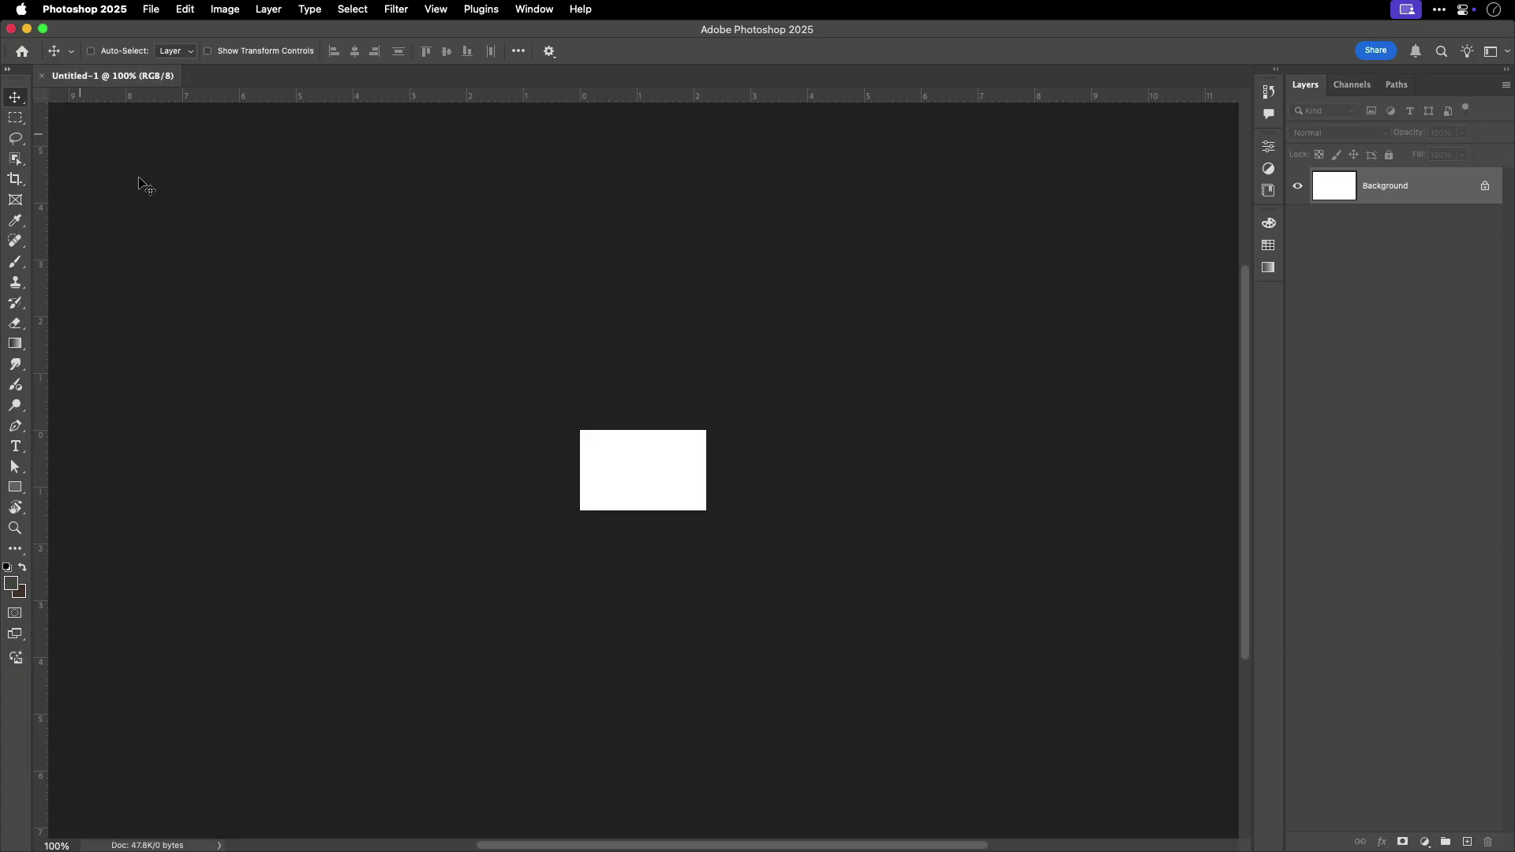
pyautogui.press('super+v')
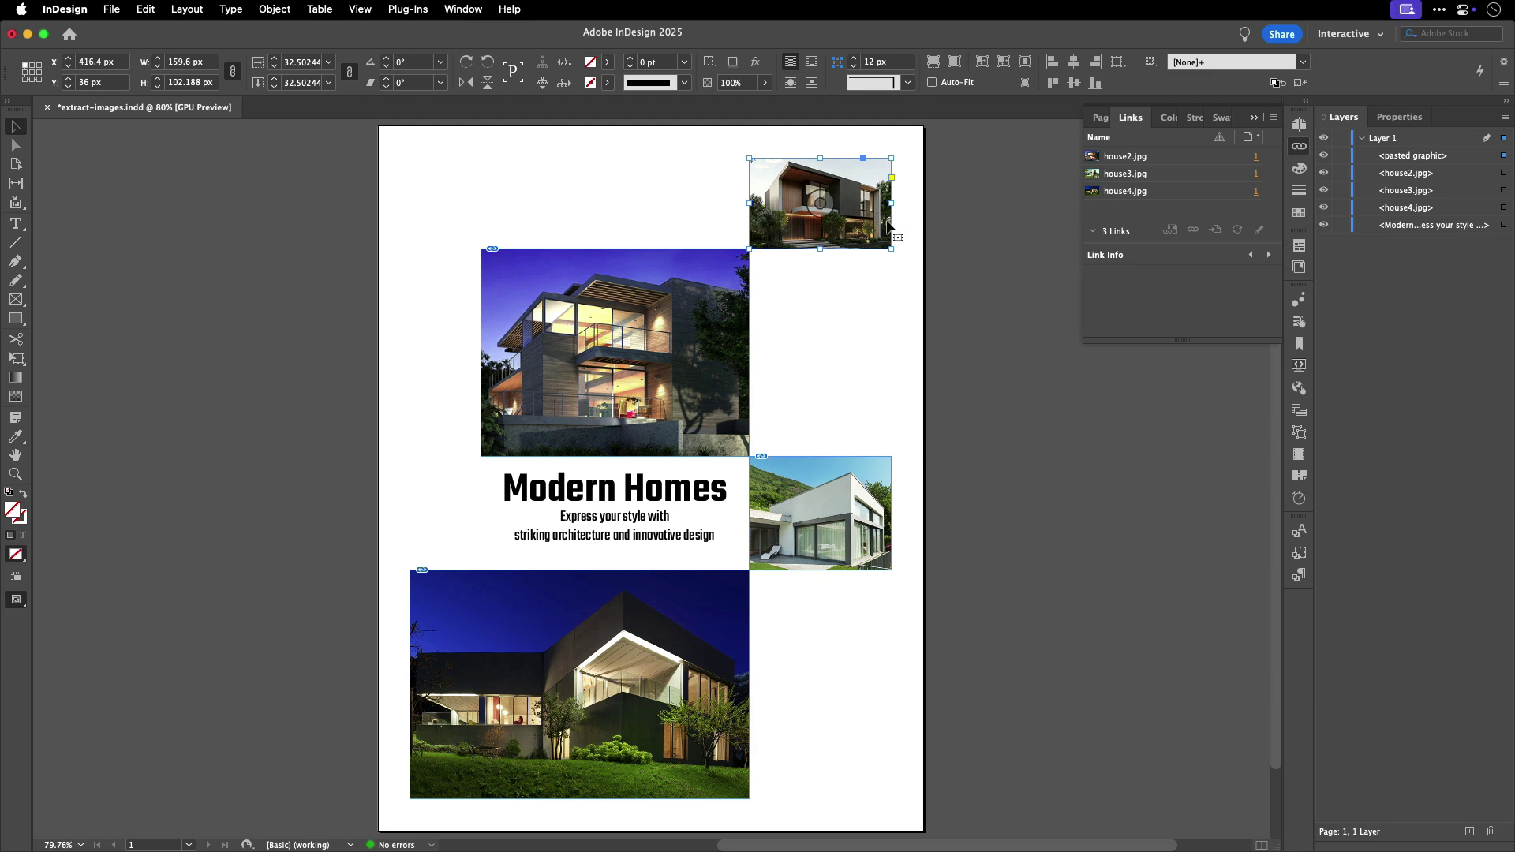
# Place house1.jpg from images-from-document over the top-right image.
pyautogui.click(112, 9)
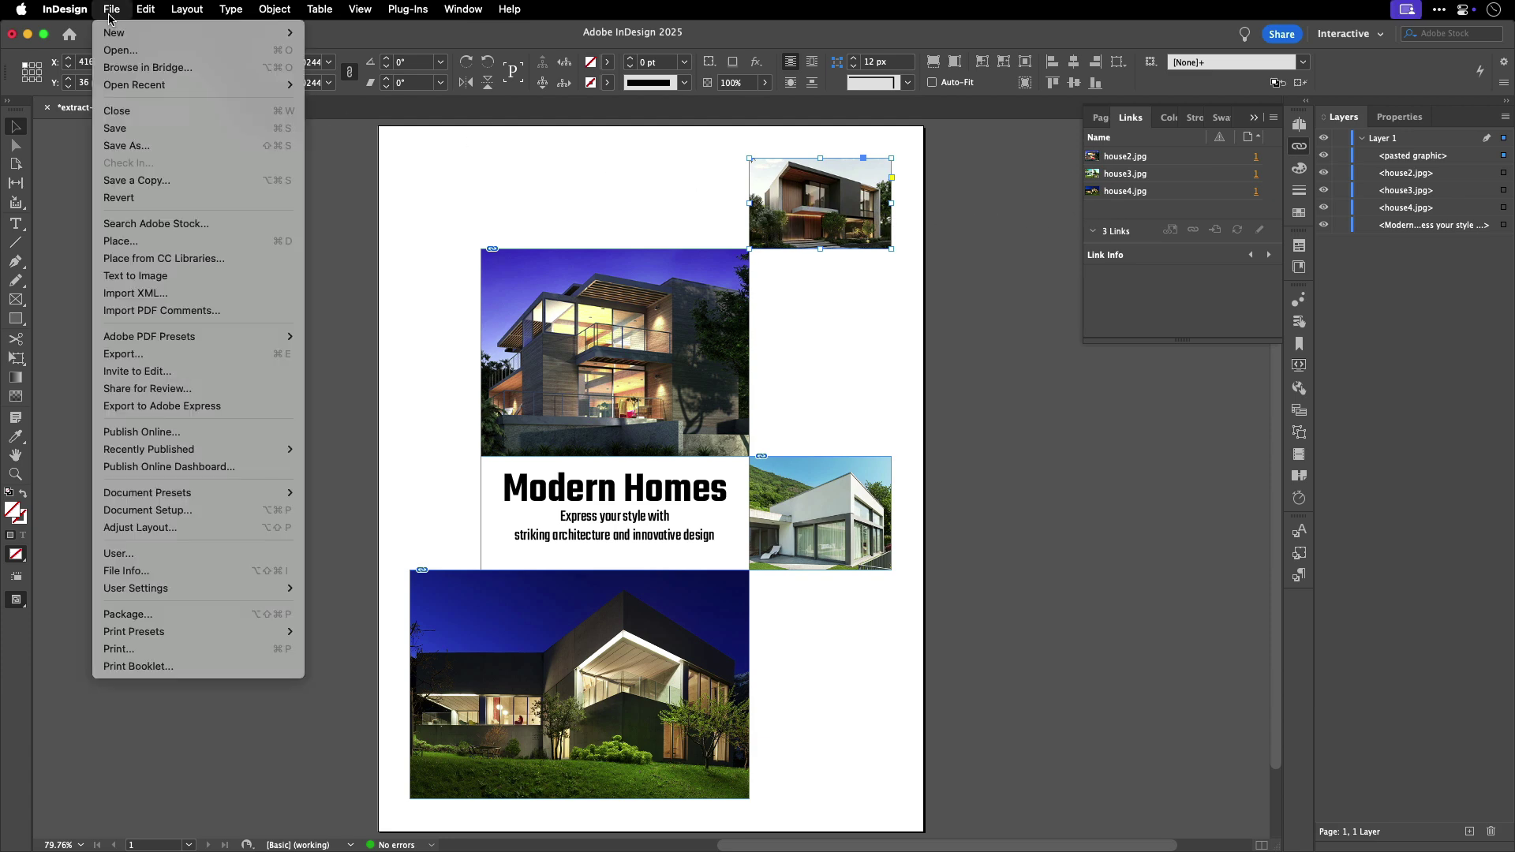
pyautogui.click(169, 241)
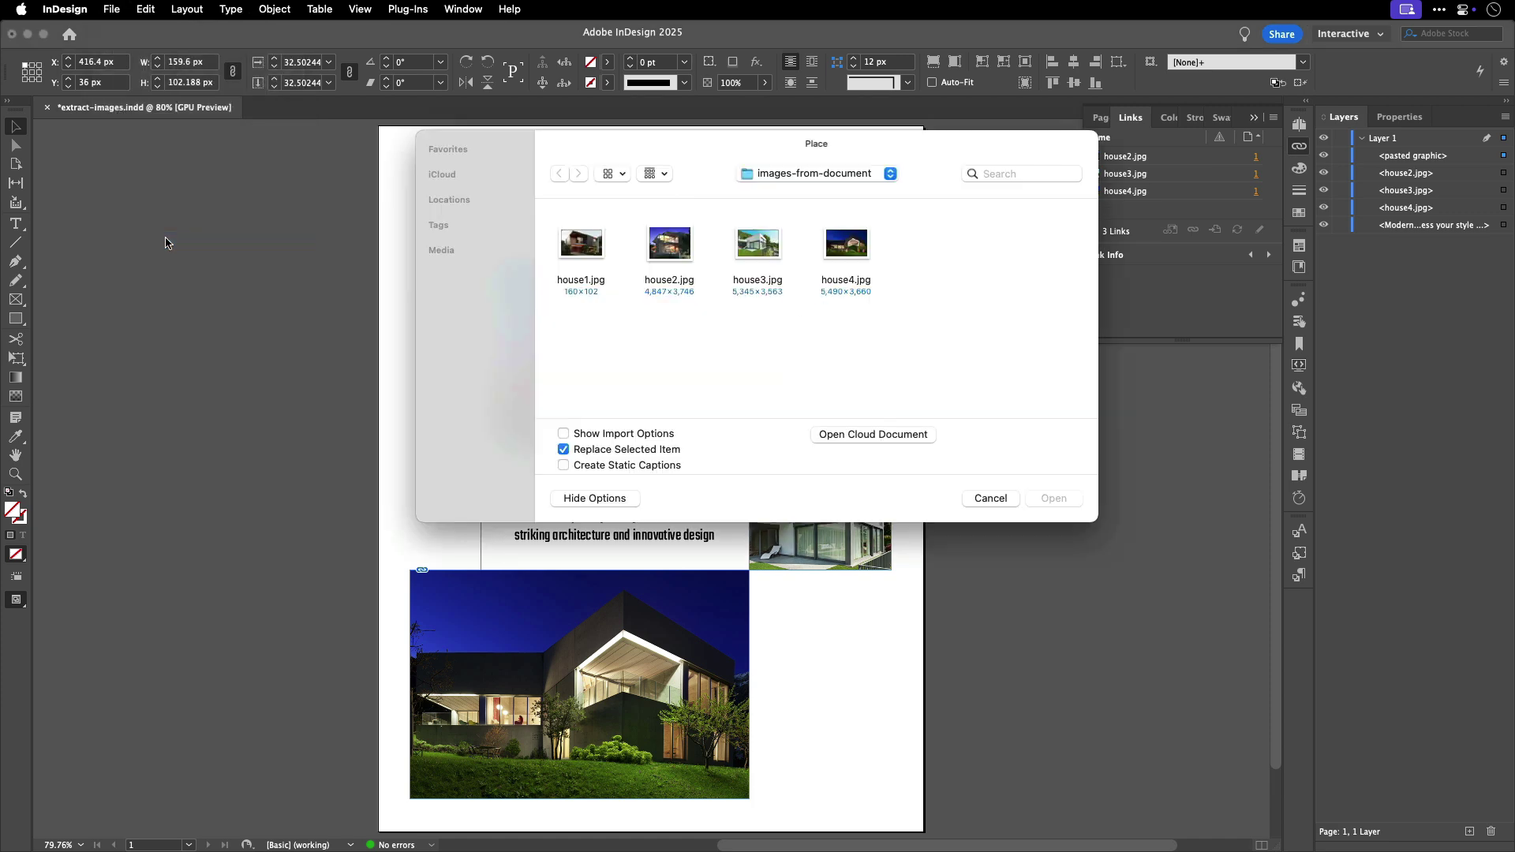
pyautogui.click(578, 247)
pyautogui.click(1035, 498)
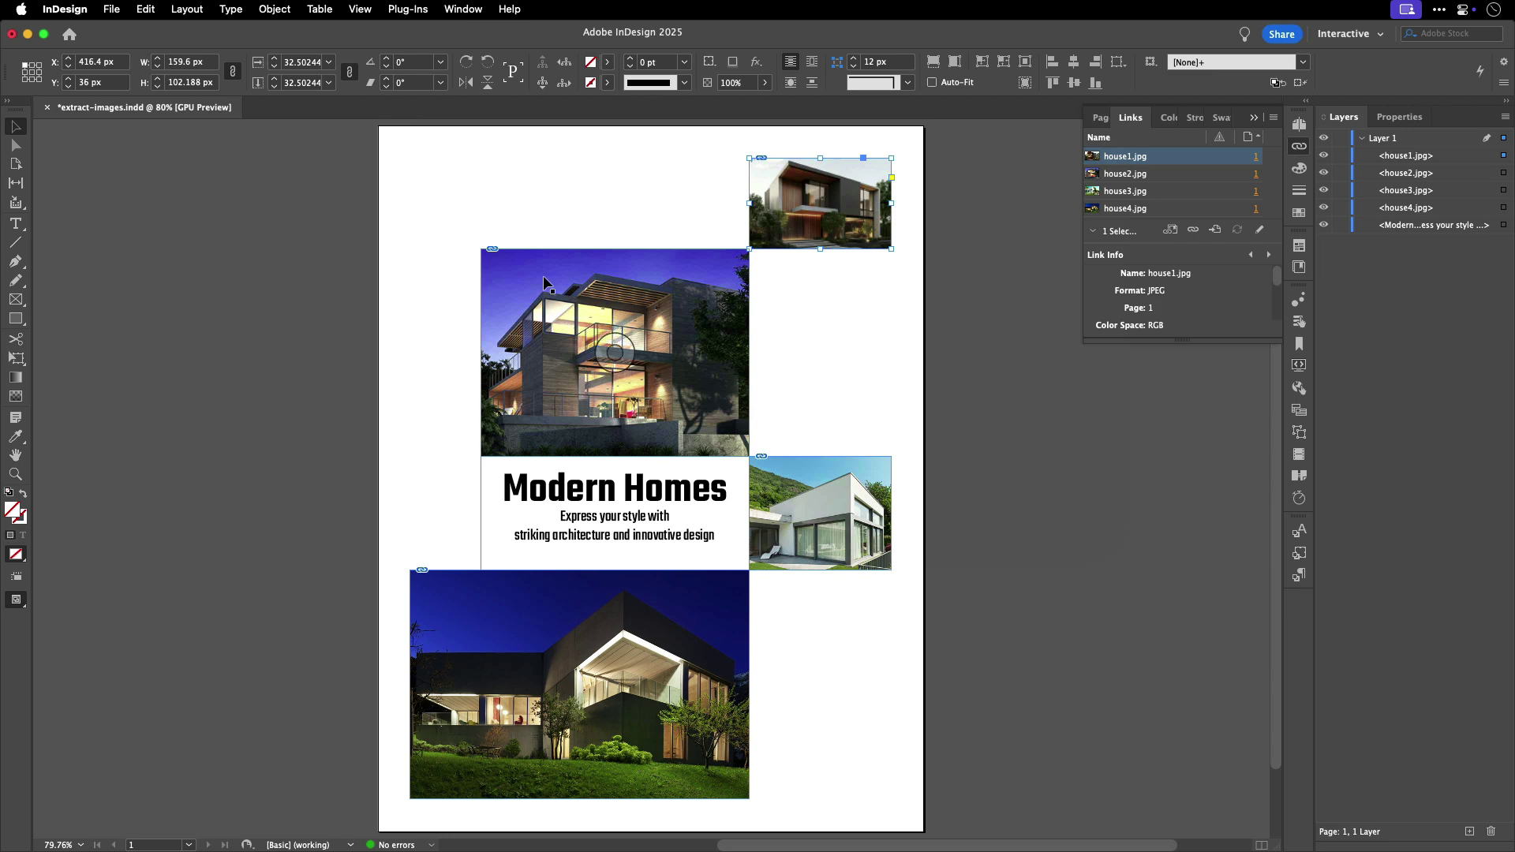
# Export the layout as extract-images.pdf in Adobe PDF (Print) format.
pyautogui.click(112, 10)
pyautogui.click(171, 354)
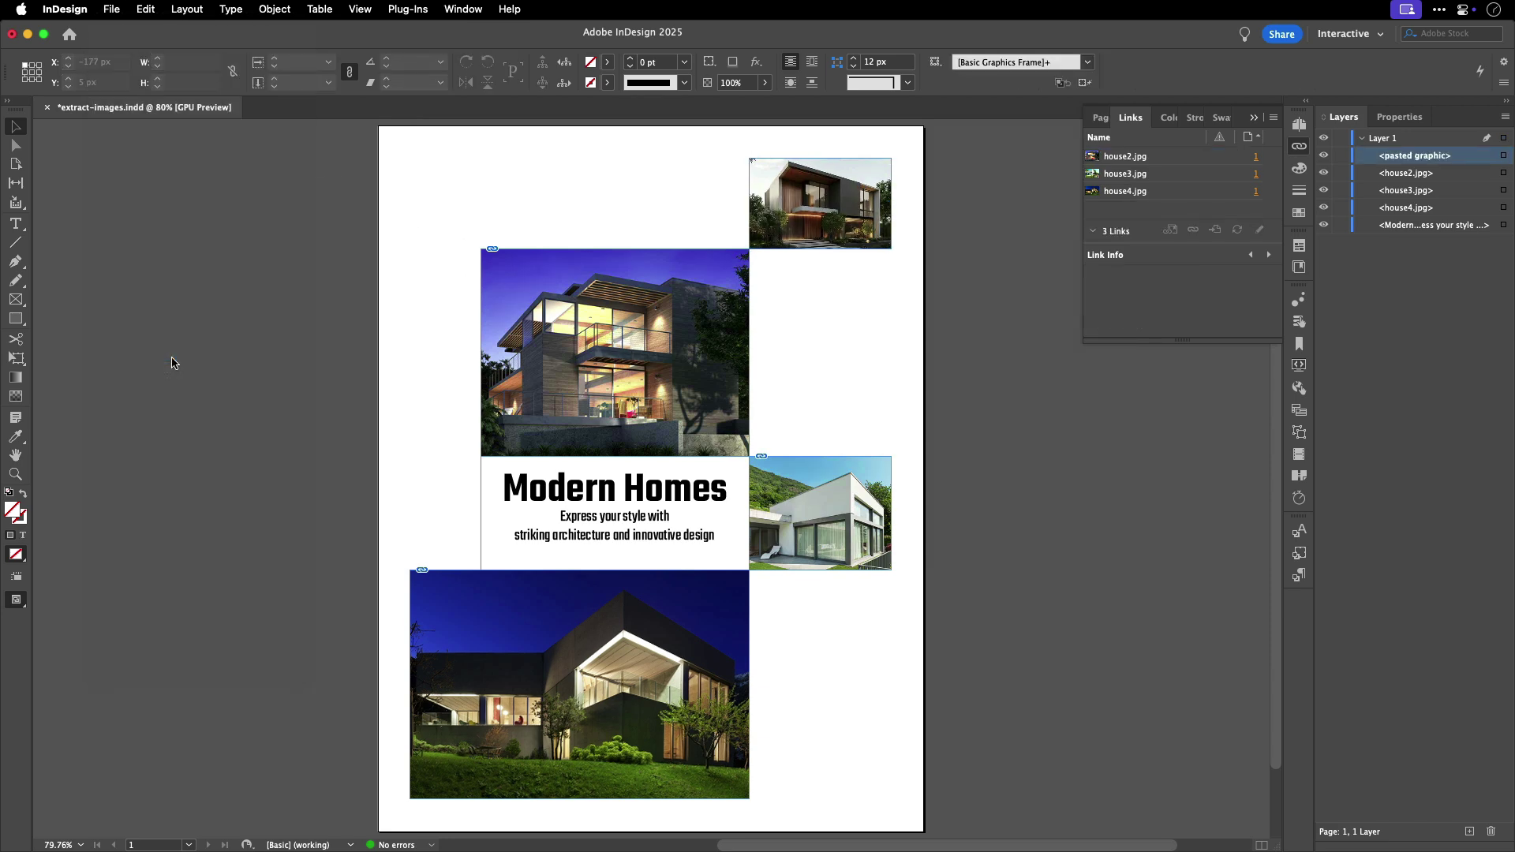
pyautogui.click(754, 521)
pyautogui.click(762, 537)
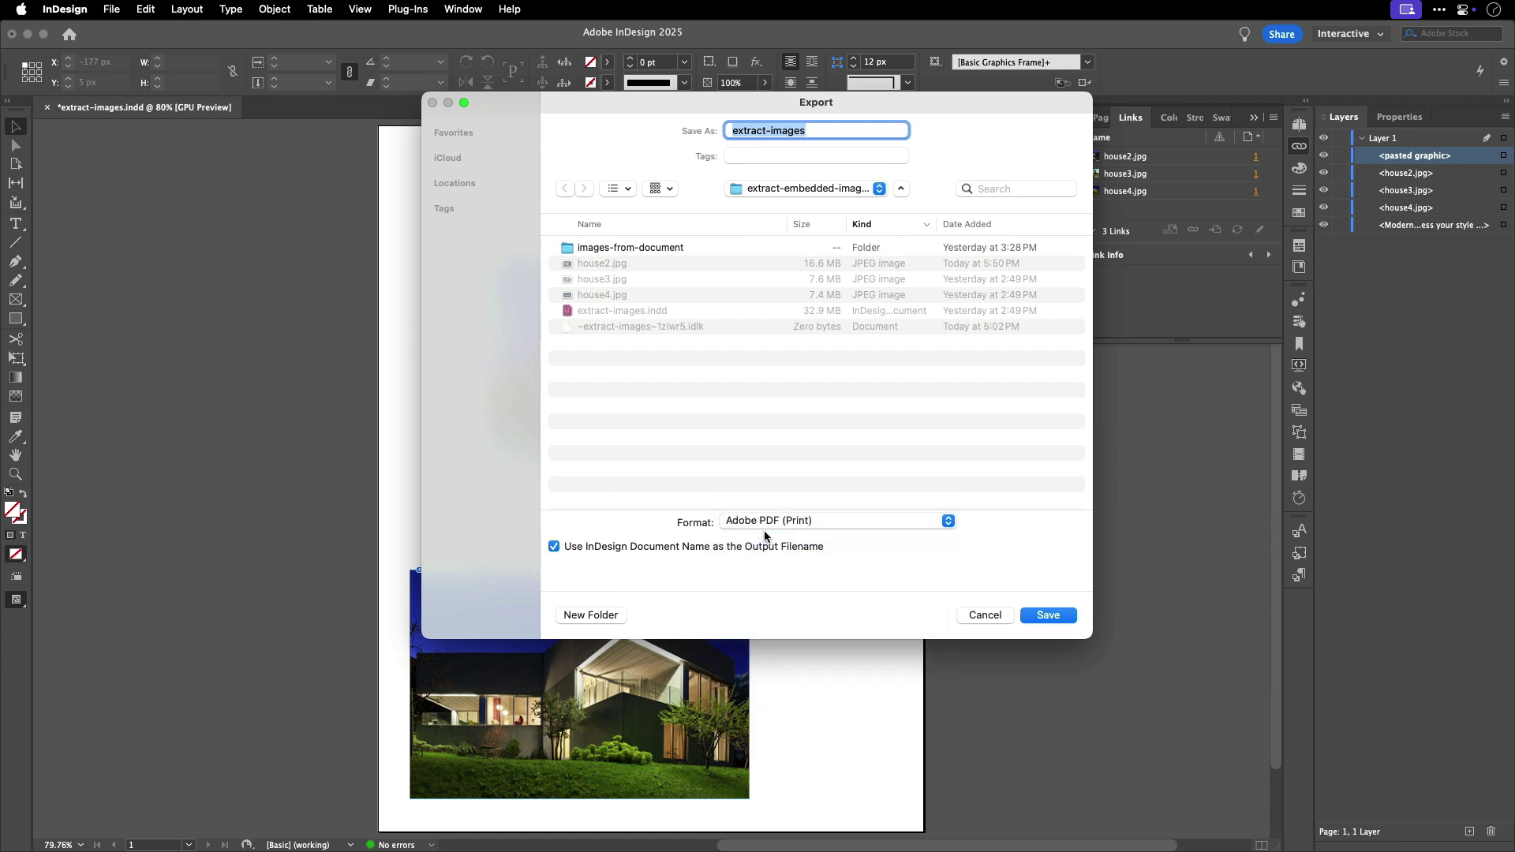
pyautogui.click(1034, 618)
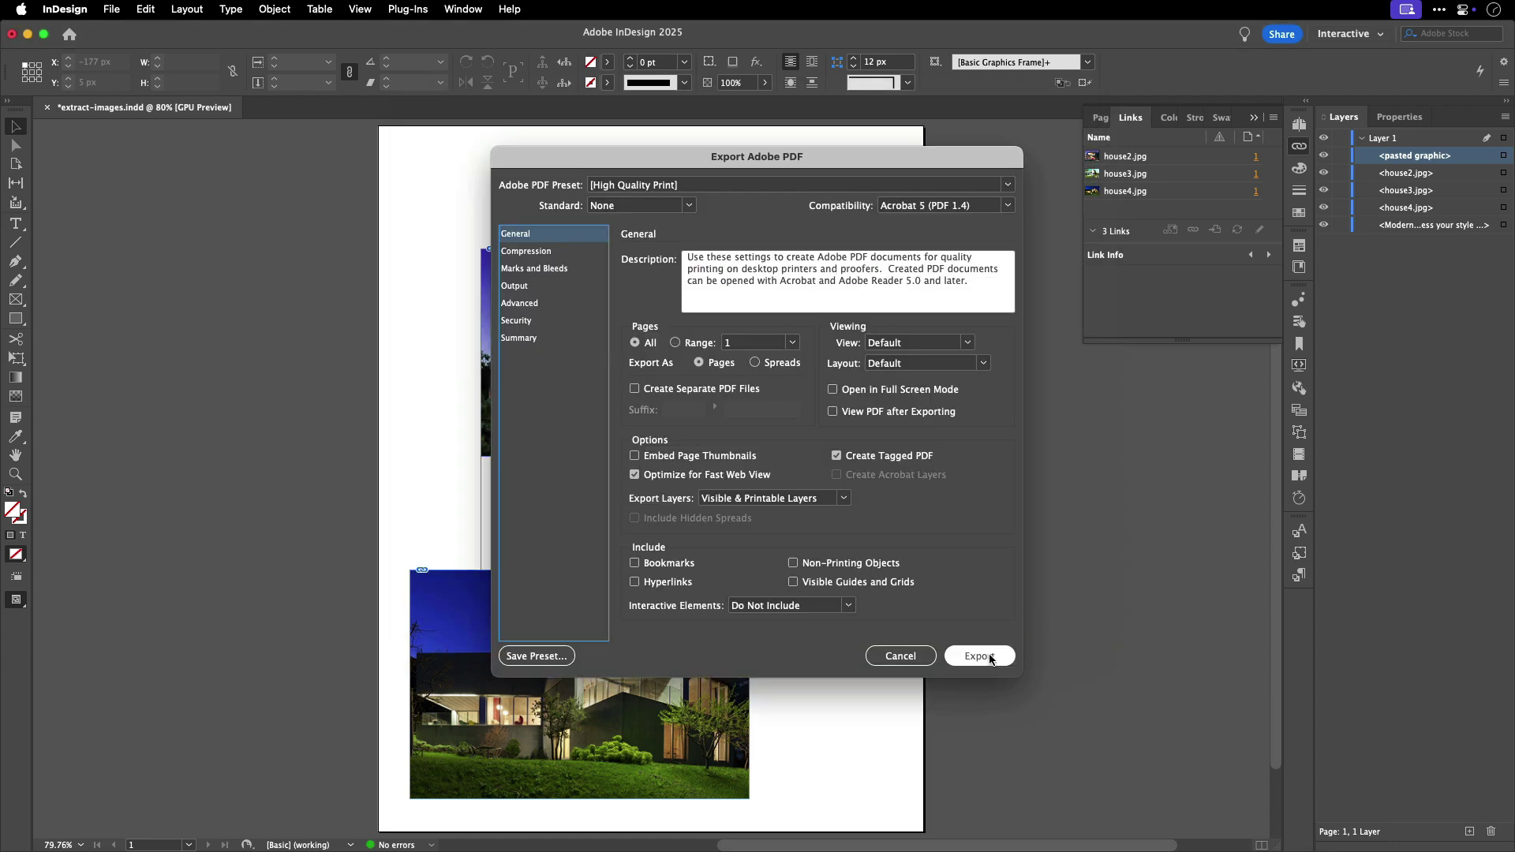
pyautogui.click(991, 659)
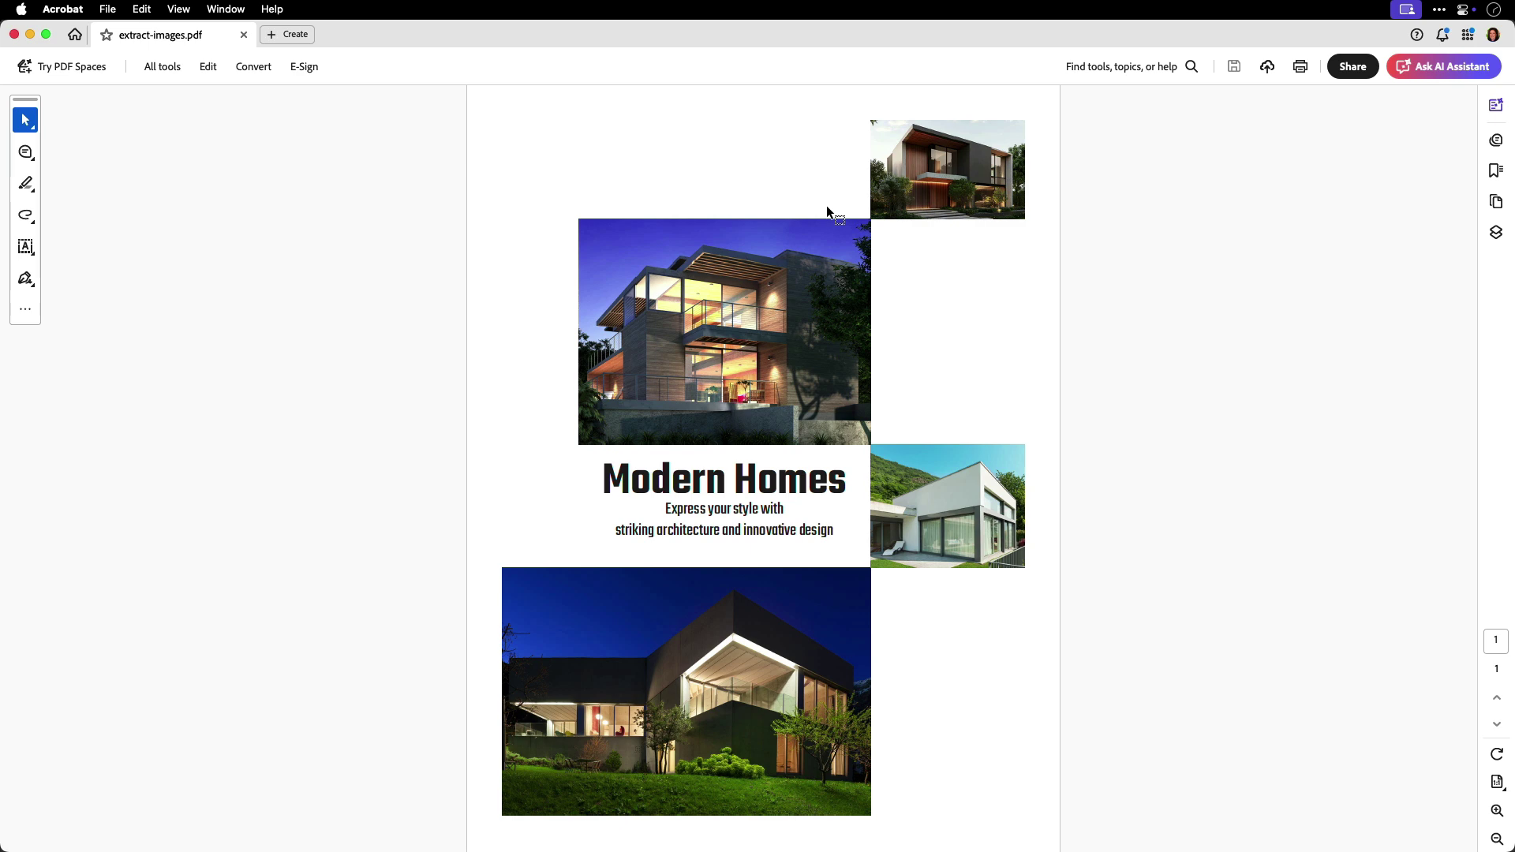
# Choose Export a PDF with Image format and JPEG in Acrobat.
pyautogui.click(163, 68)
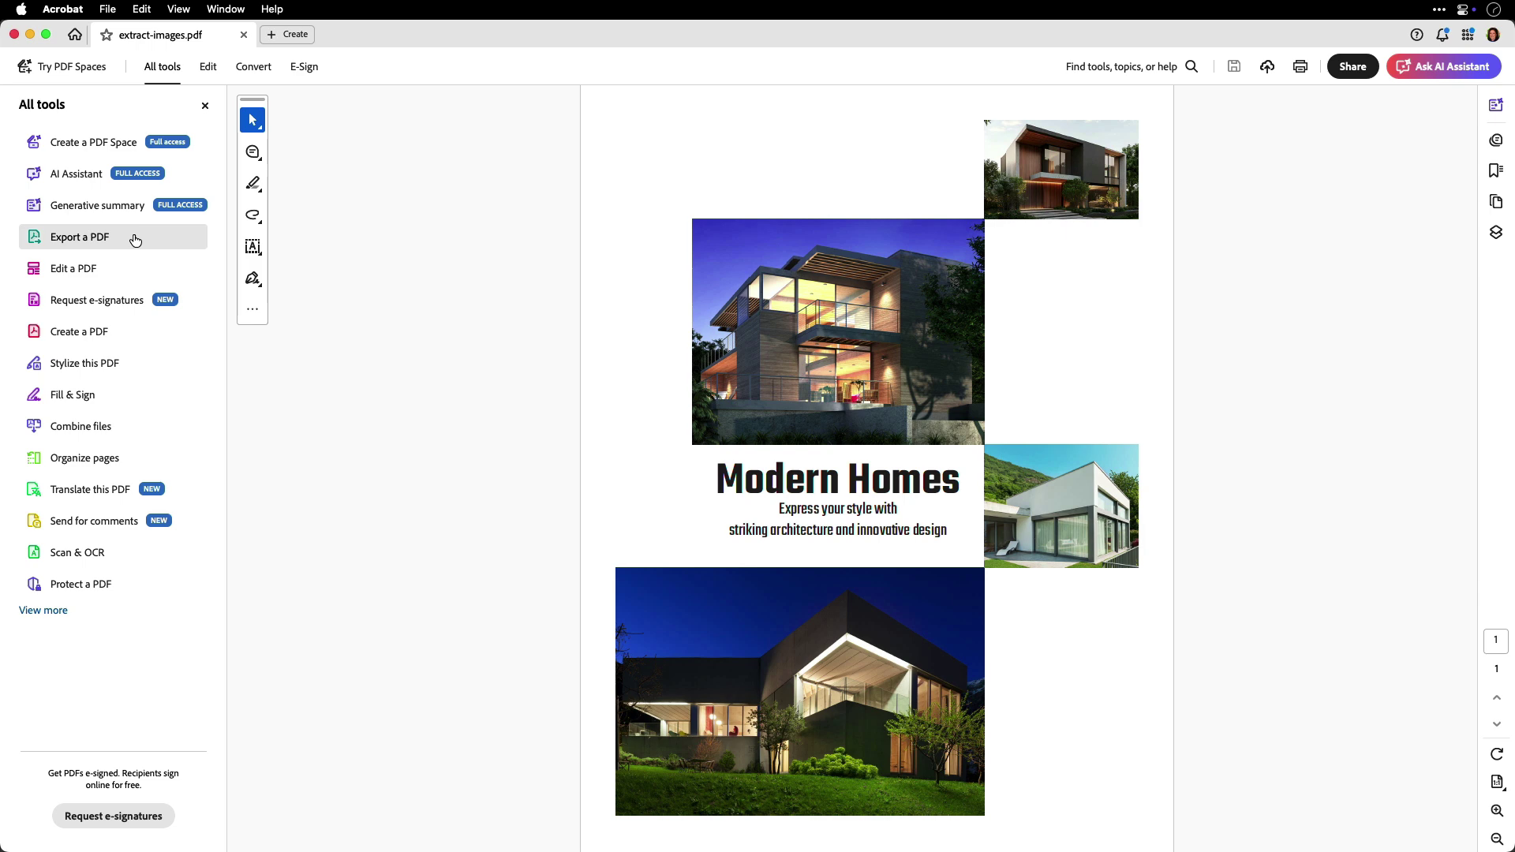
pyautogui.click(107, 243)
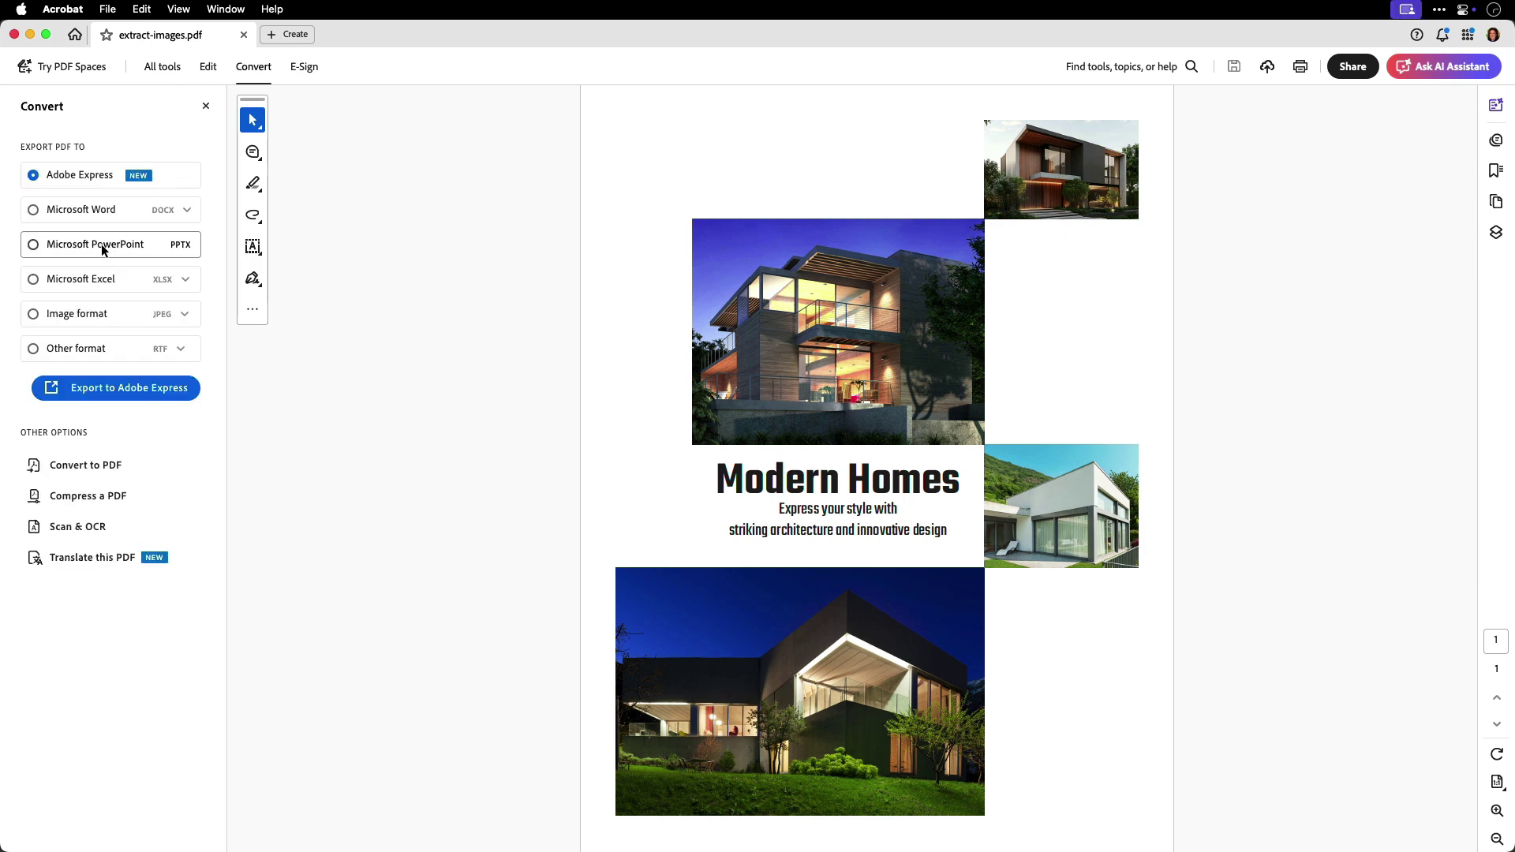
pyautogui.click(33, 314)
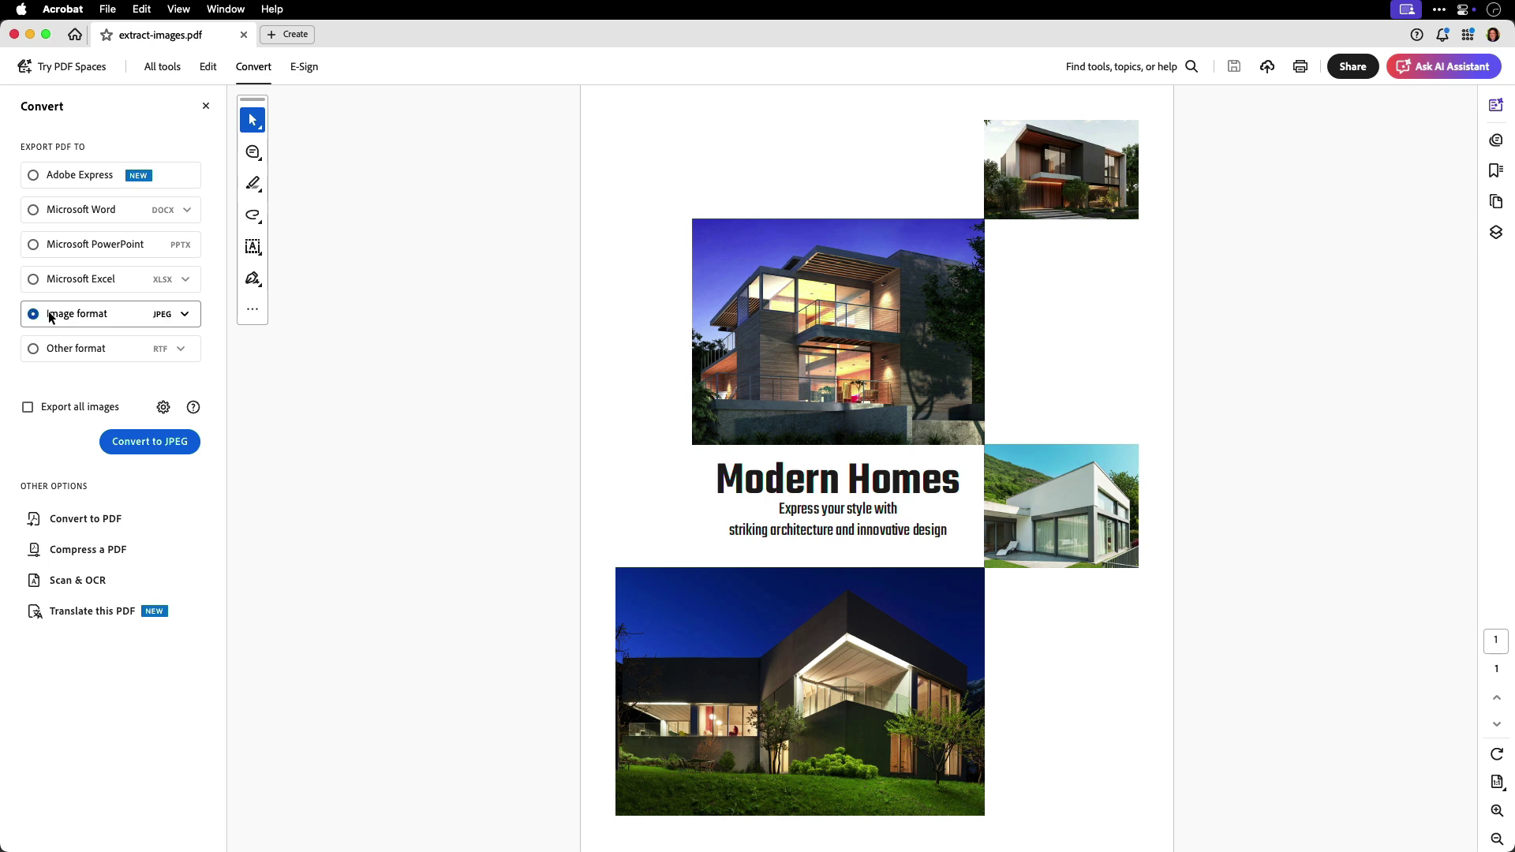
pyautogui.click(187, 316)
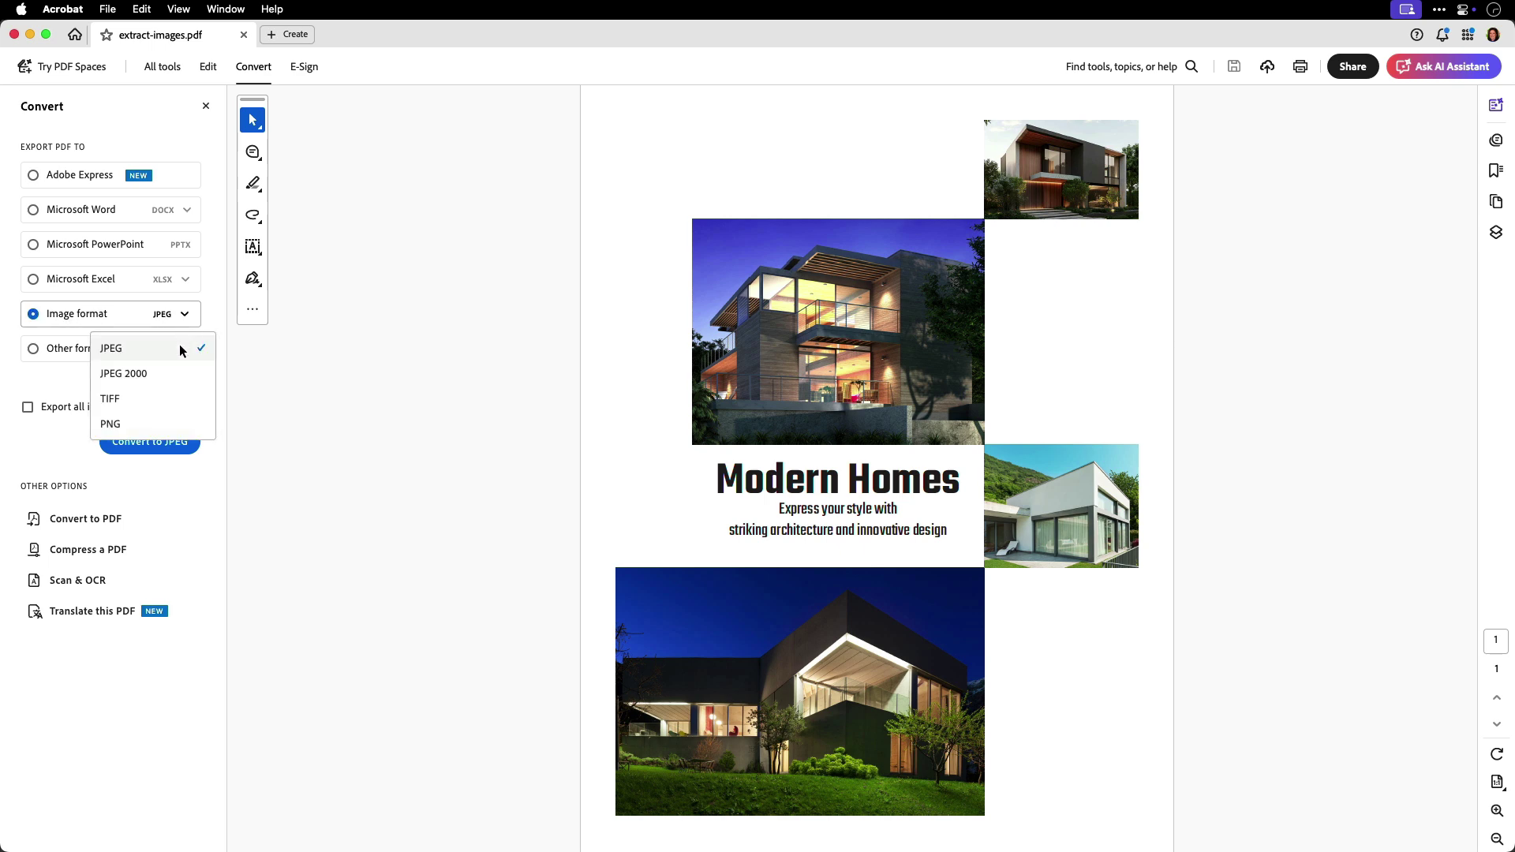
pyautogui.click(238, 426)
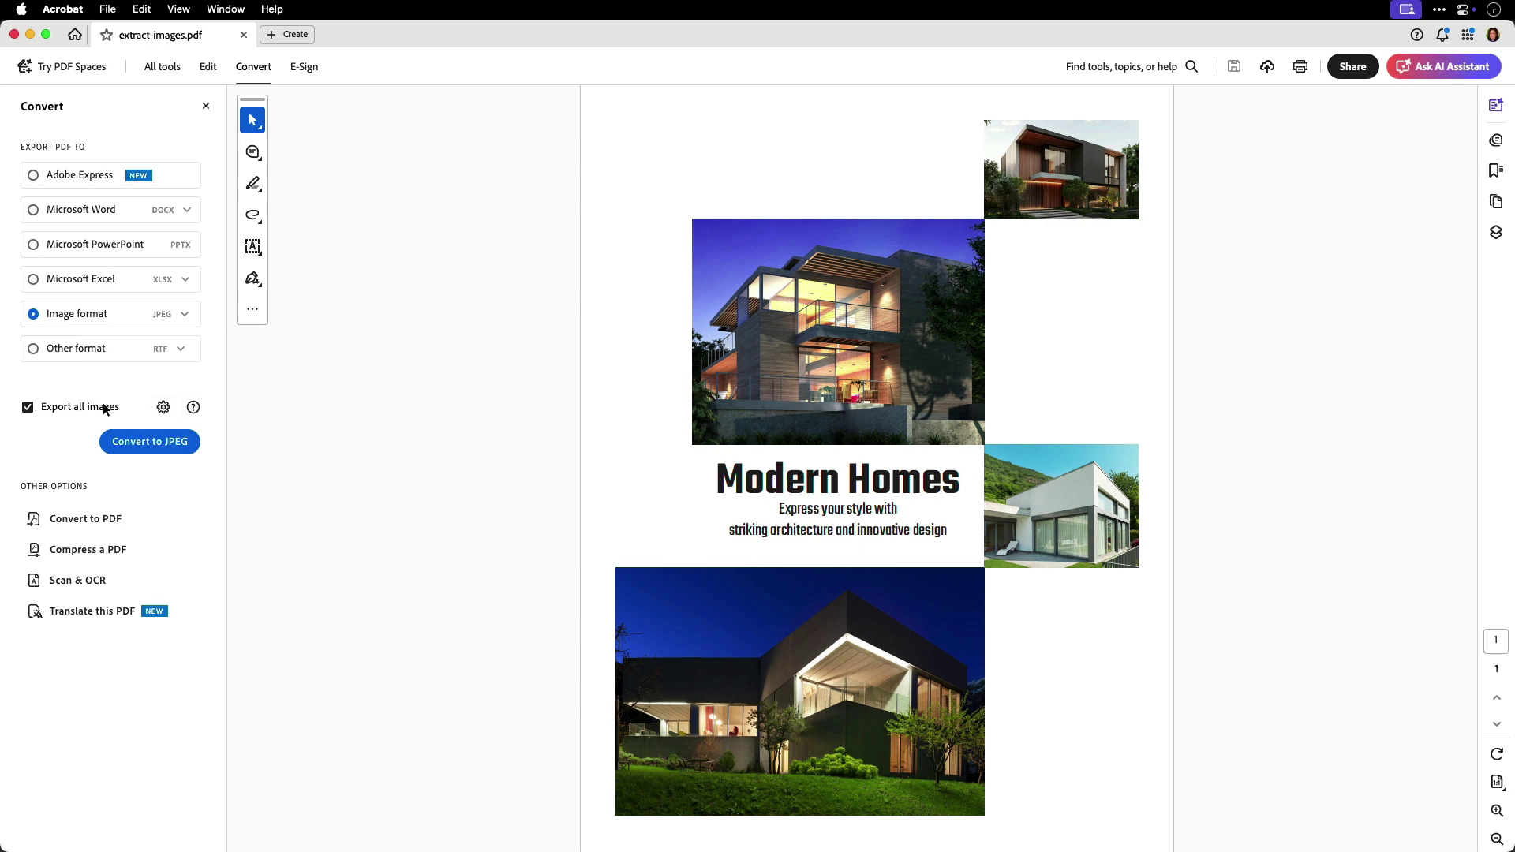
# Accept the JPEG export settings and convert the images into the from PDF folder.
pyautogui.click(162, 407)
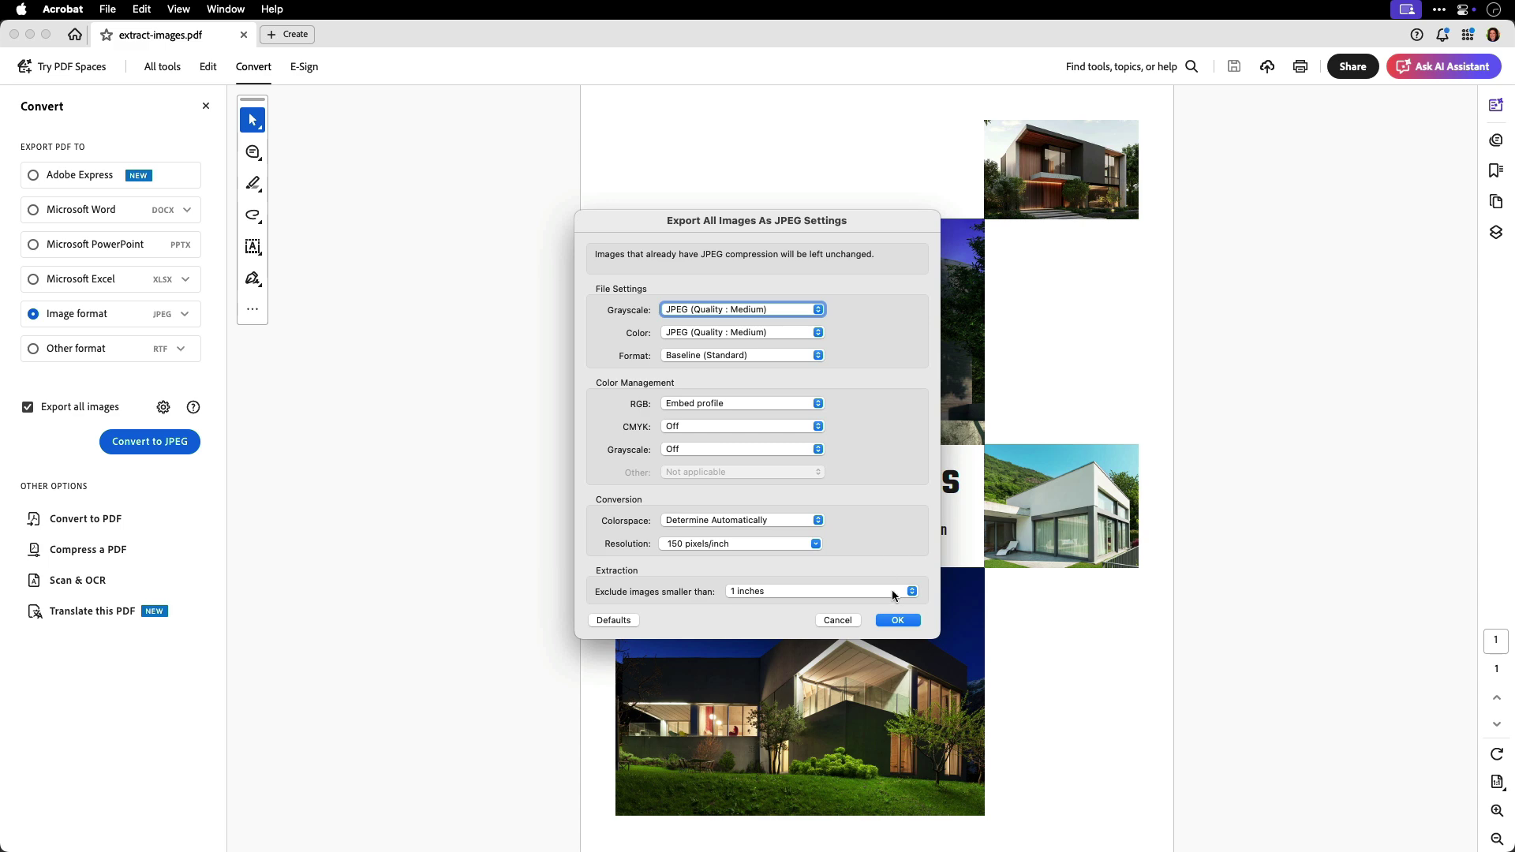
pyautogui.click(897, 621)
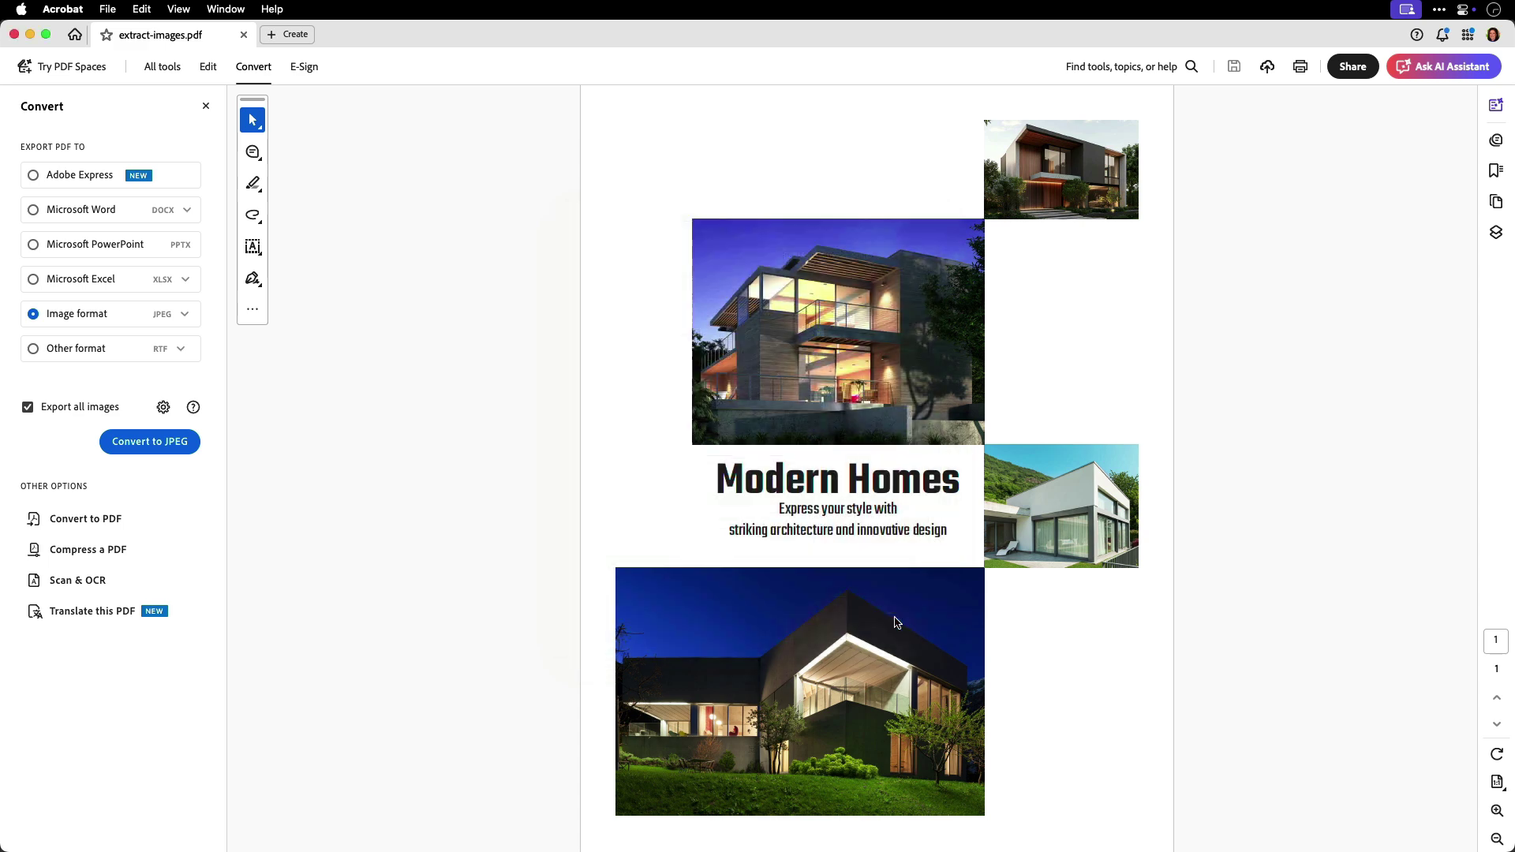
pyautogui.click(173, 439)
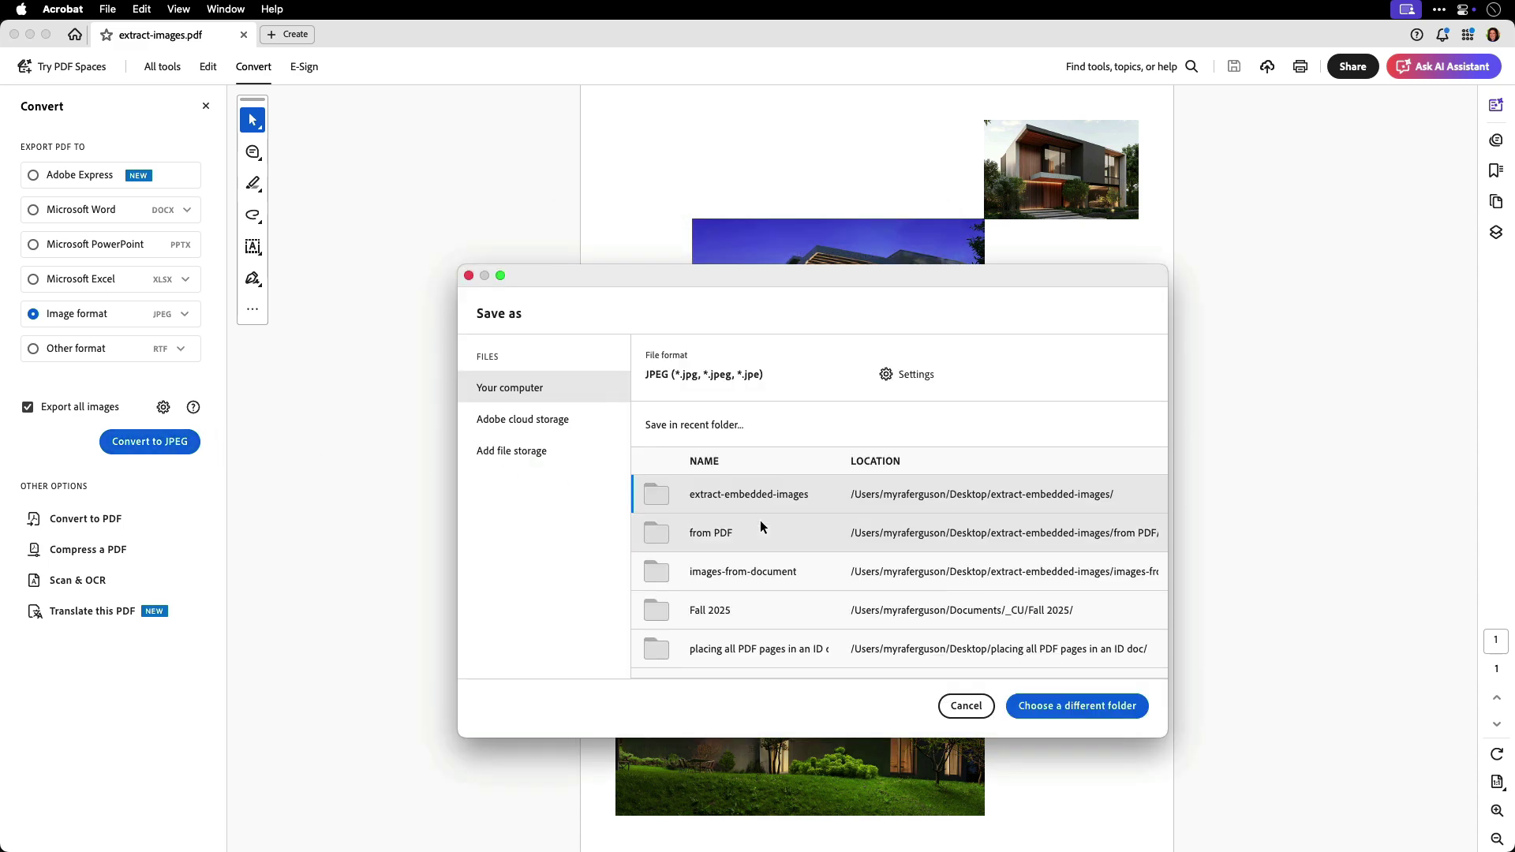
pyautogui.click(1076, 703)
pyautogui.click(1016, 468)
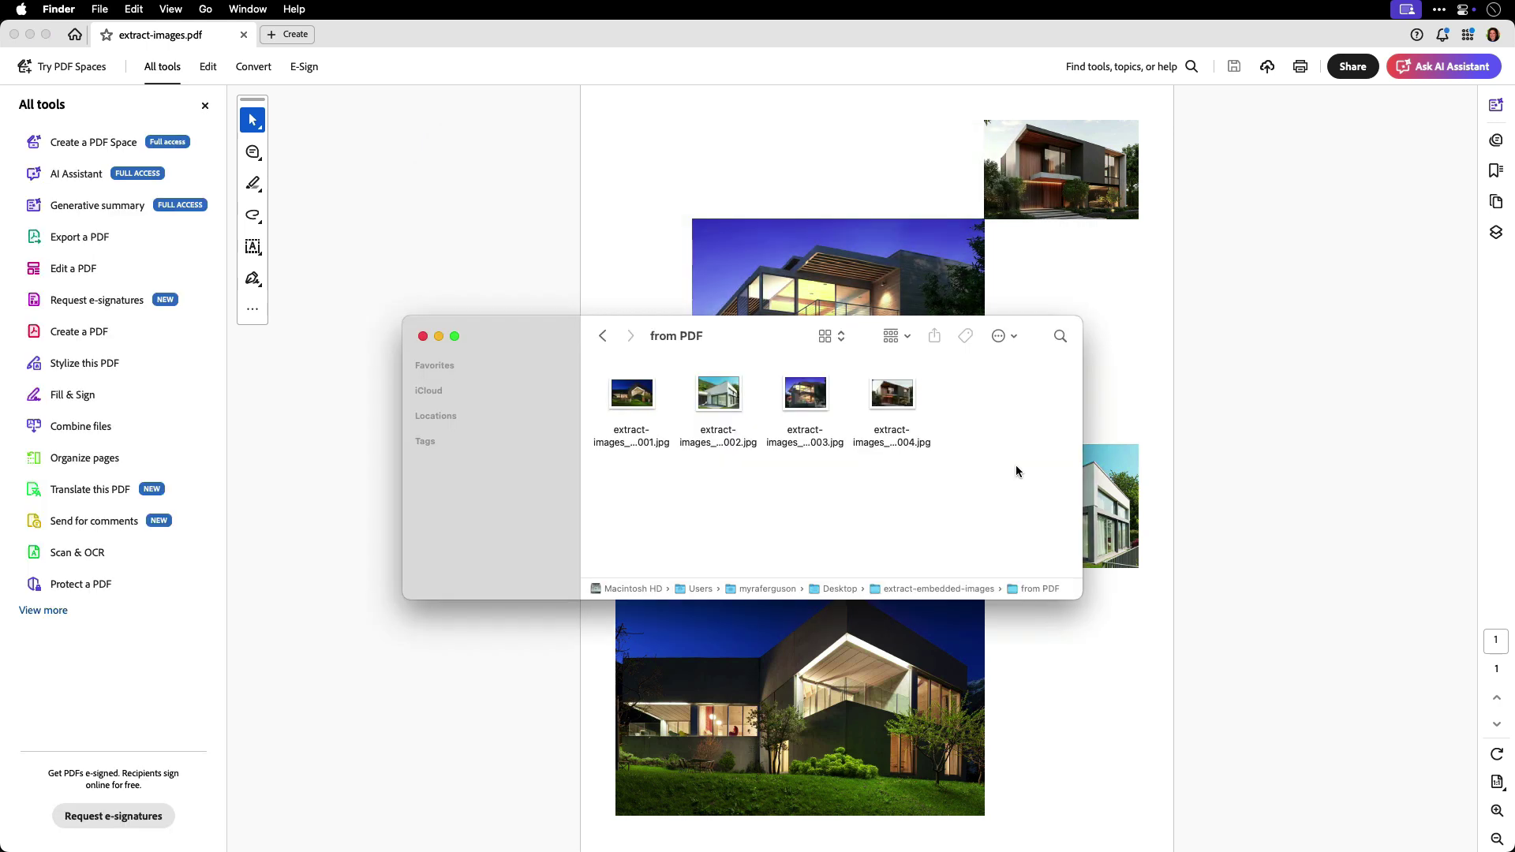